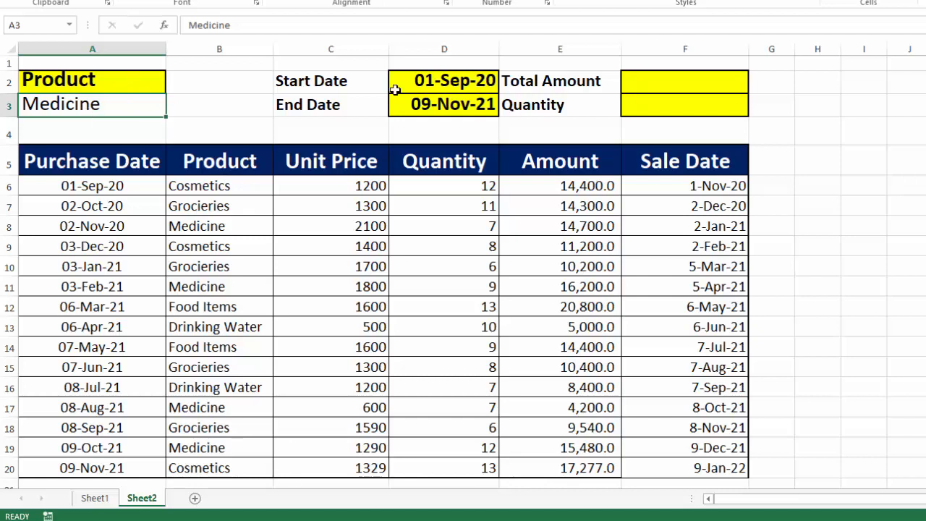
- Start a SUMPRODUCT formula in the Total Amount cell F2 with the product condition (B6:B20=A3)
left_click(657, 83)
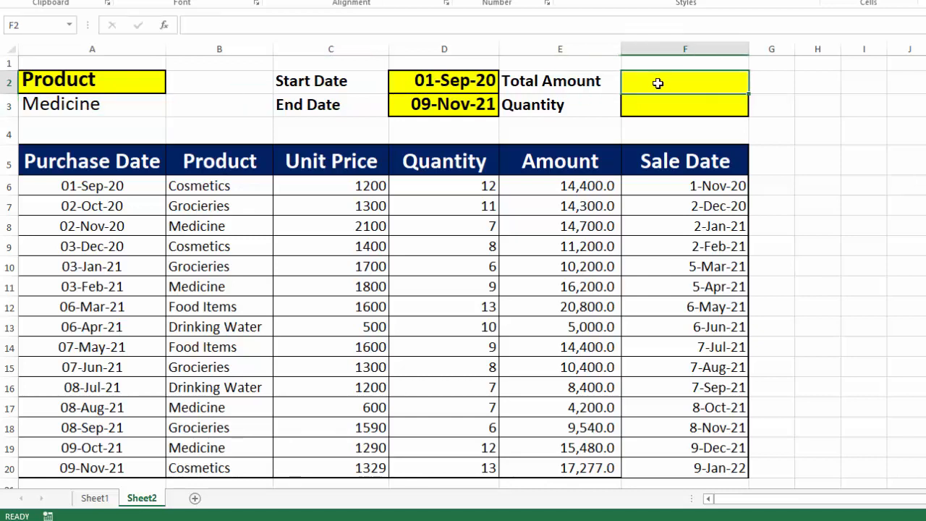
type("=SUMPRODUCT(")
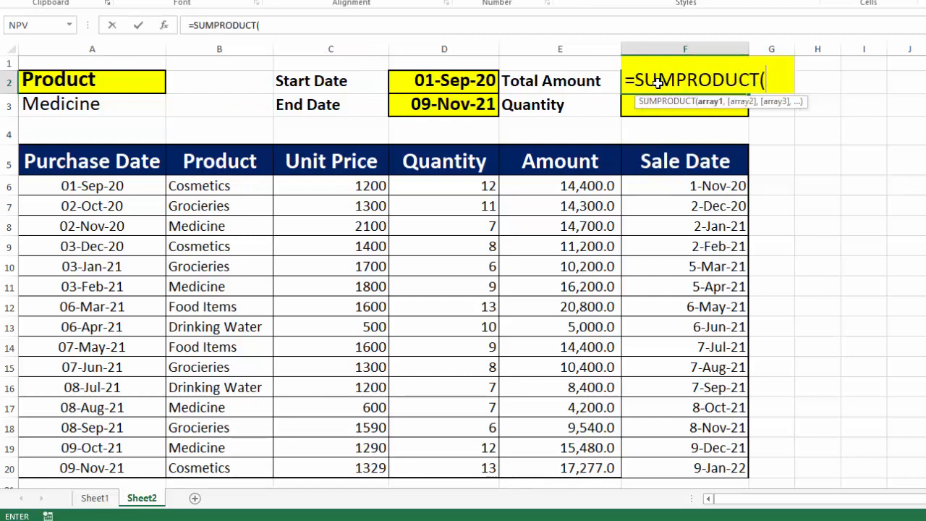
type("(")
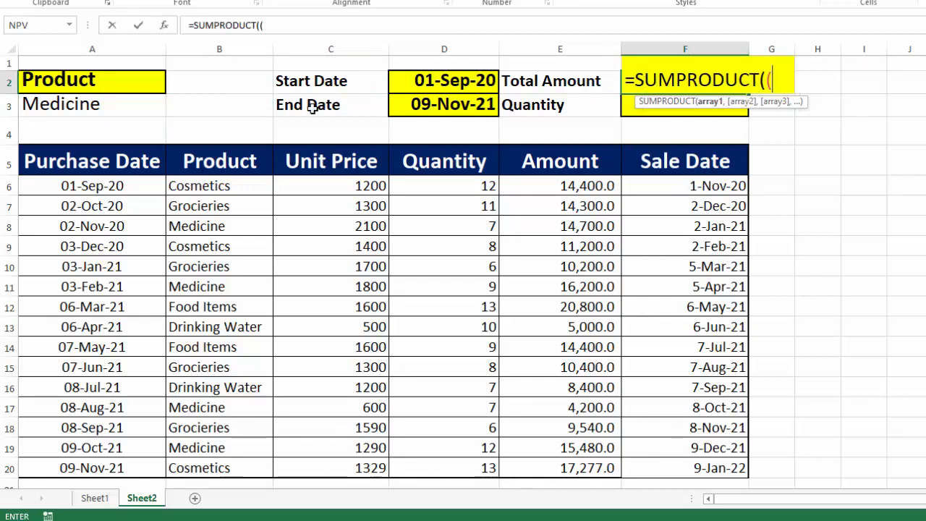
left_click_drag(224, 186, 225, 468)
type("=")
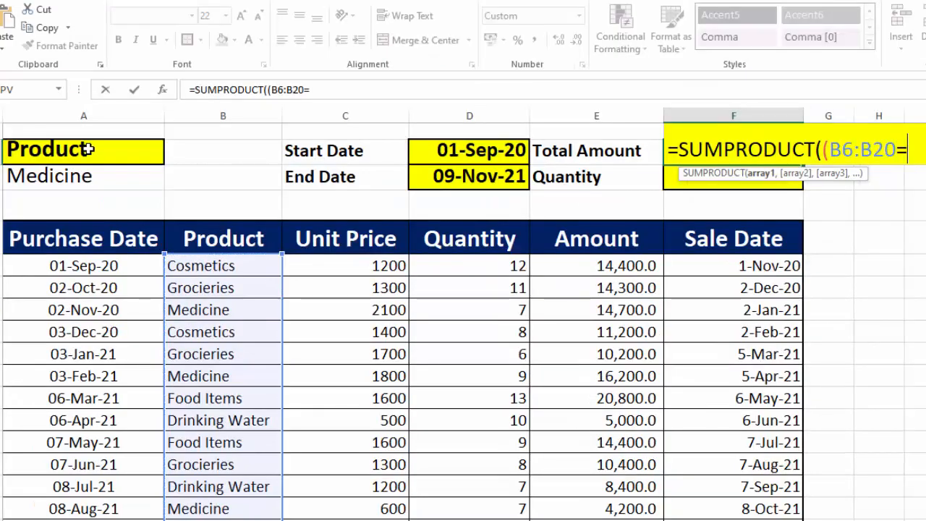
left_click(81, 175)
type(")")
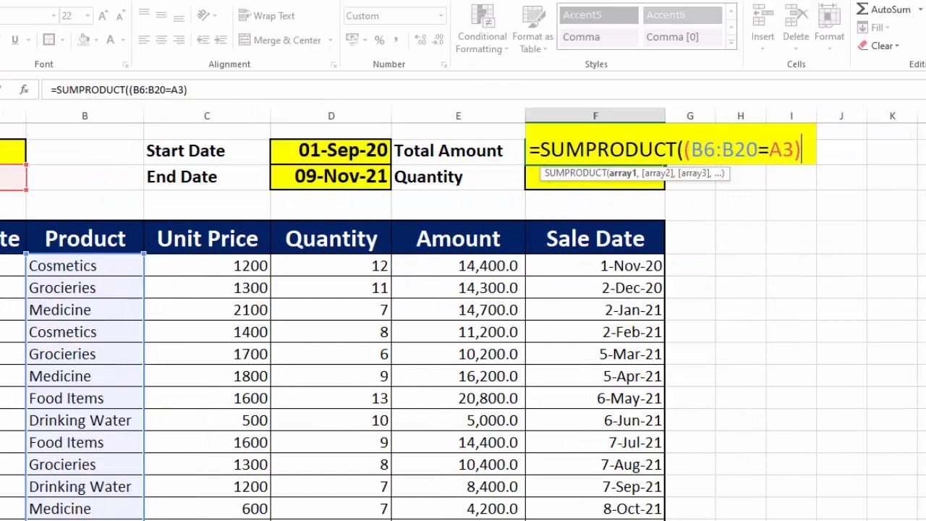
- Multiply the formula by a start-date condition on the purchase dates, (A6:A20>=D2)
type("*(")
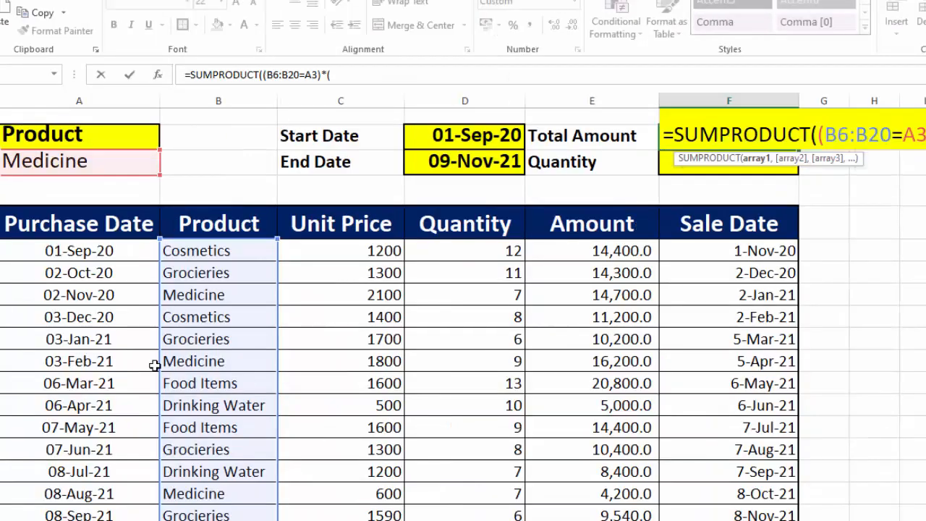
left_click_drag(92, 251, 90, 518)
type(">")
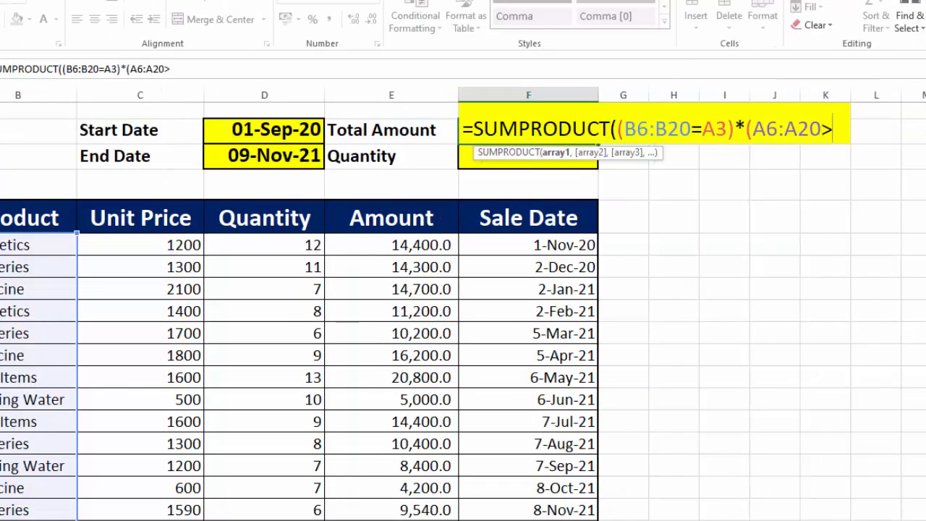
type("=")
left_click(215, 134)
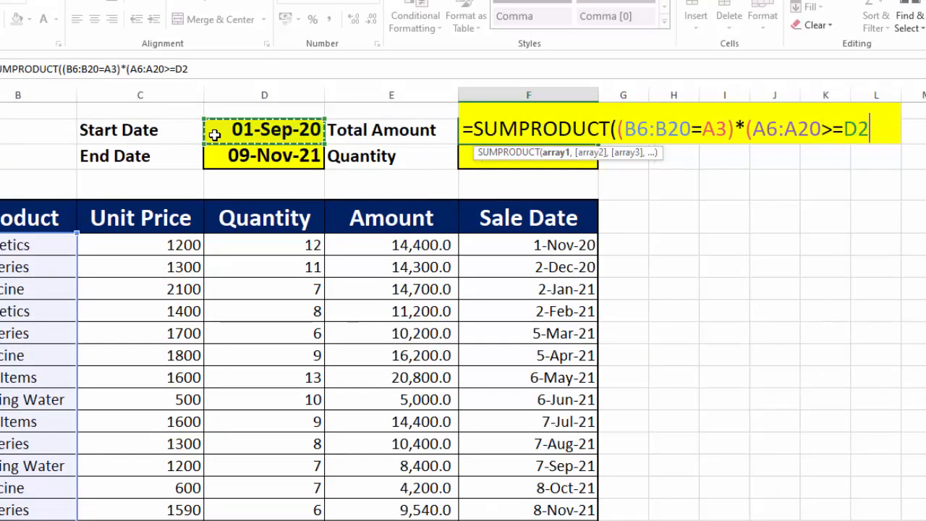
type(")")
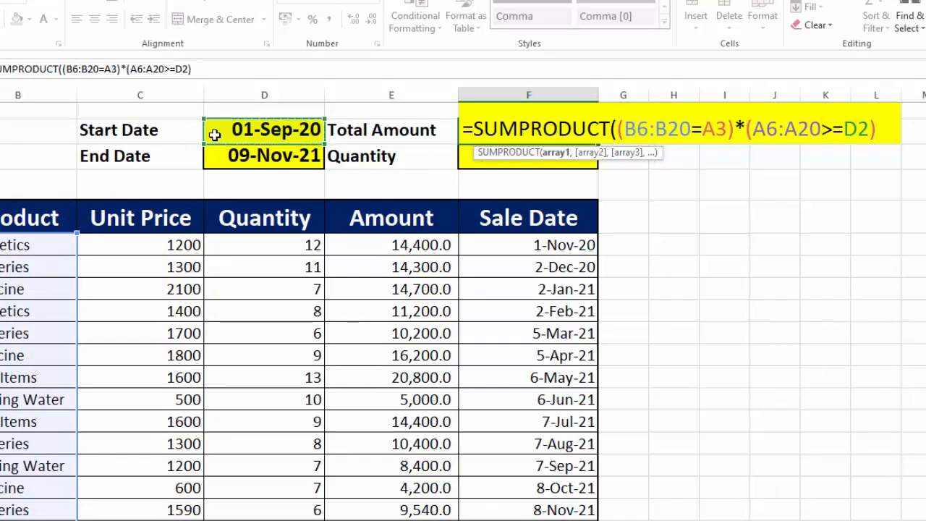
- Multiply the formula by an end-date condition on the purchase dates, (A6:A20<=D3)
type("*(")
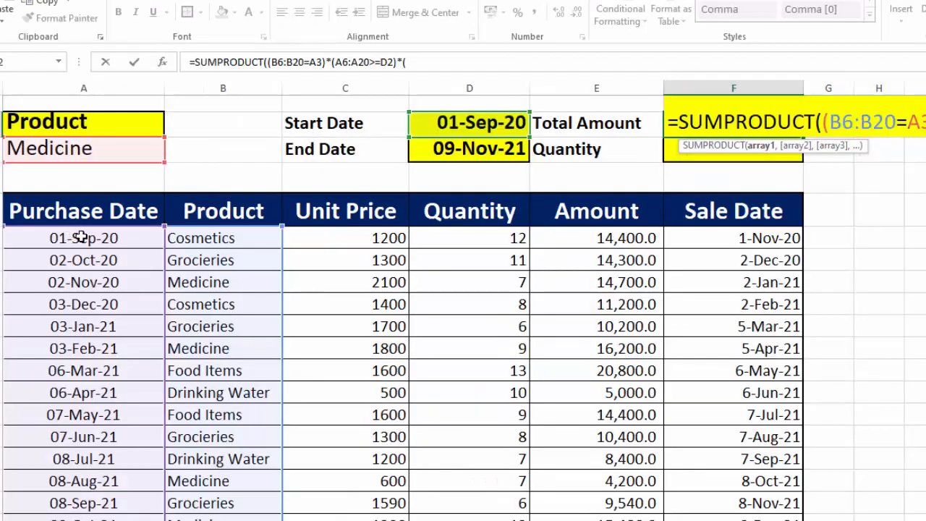
left_click_drag(81, 237, 77, 520)
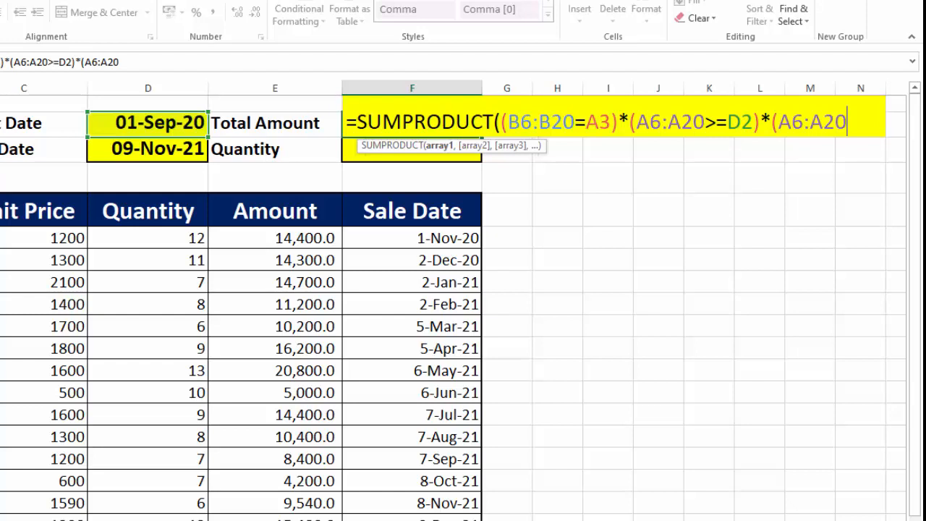
type("<=")
left_click(134, 149)
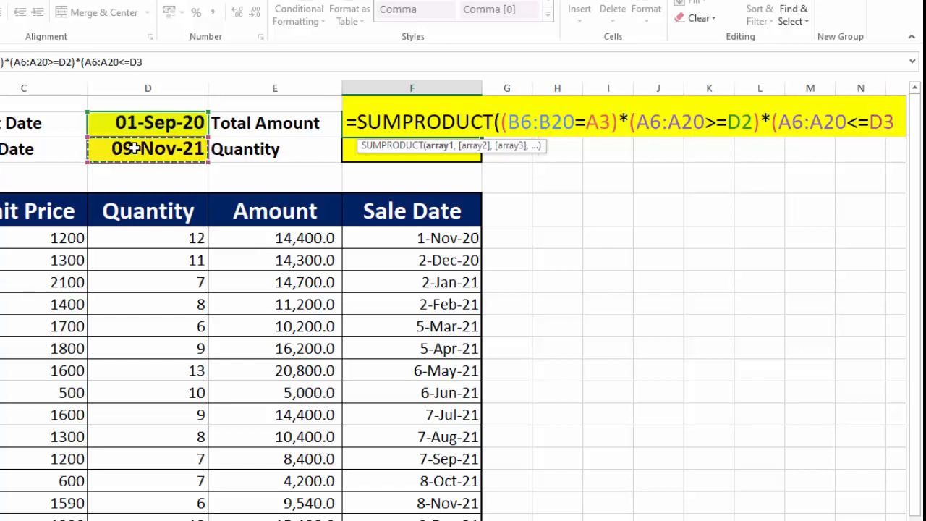
type(")")
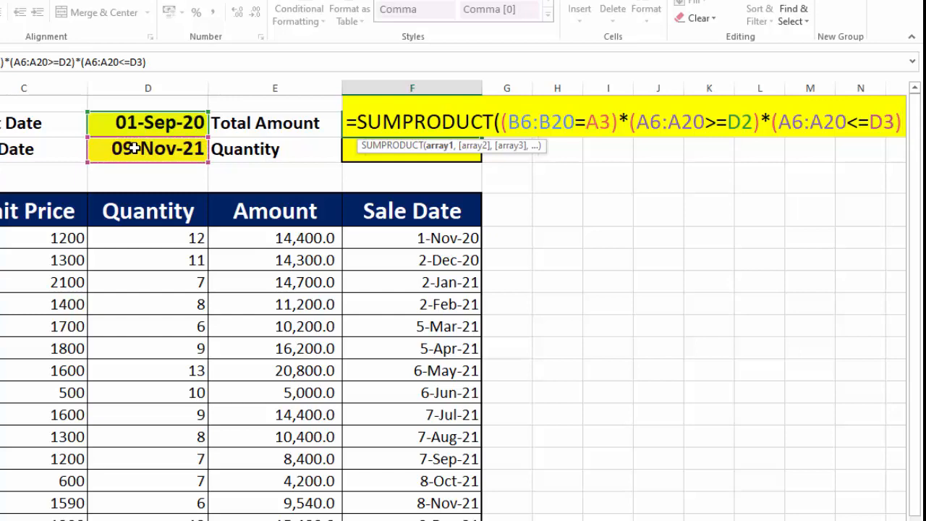
- Multiply by the Amount range (E6:E20), then close and enter the SUMPRODUCT formula in F2
type("*")
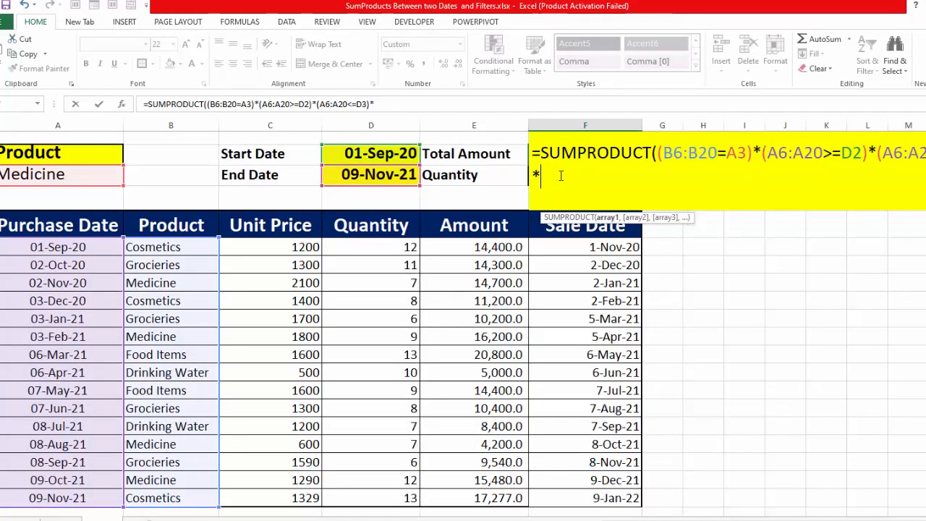
type("(")
left_click_drag(463, 244, 462, 498)
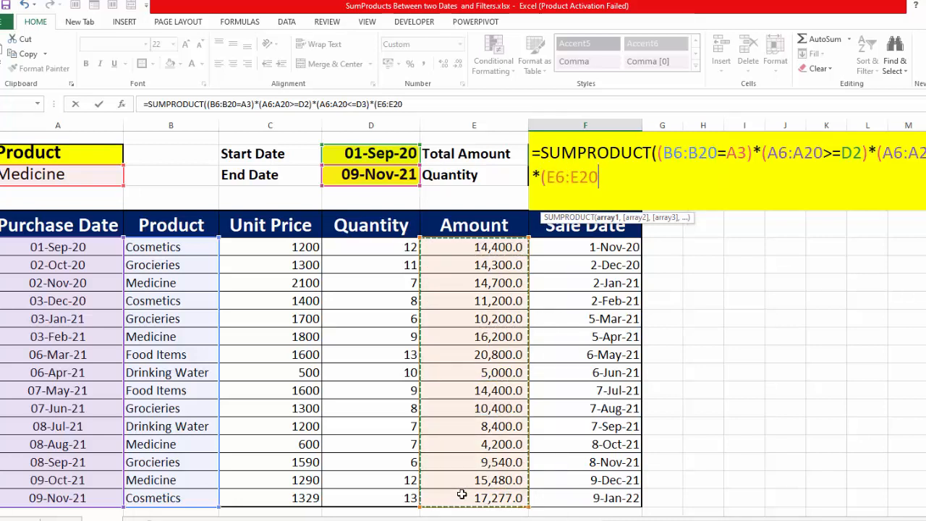
type(")")
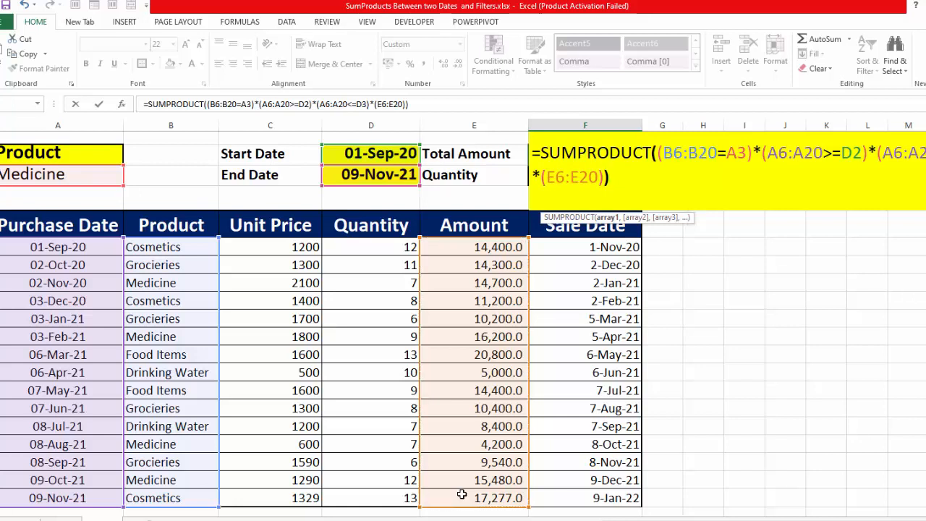
key("Return")
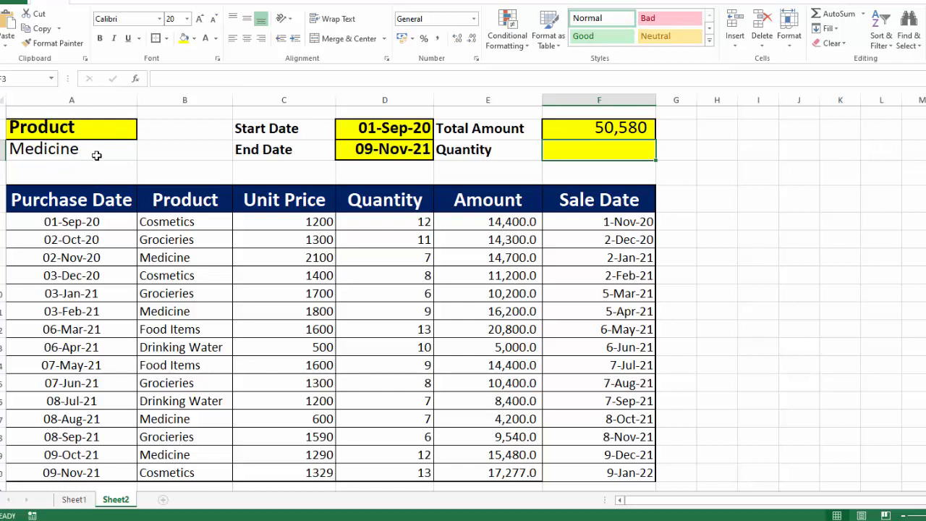
- Change the product criterion in A3 to Cosmetics to test the total
left_click(96, 155)
type("Cosmetics")
key("Tab")
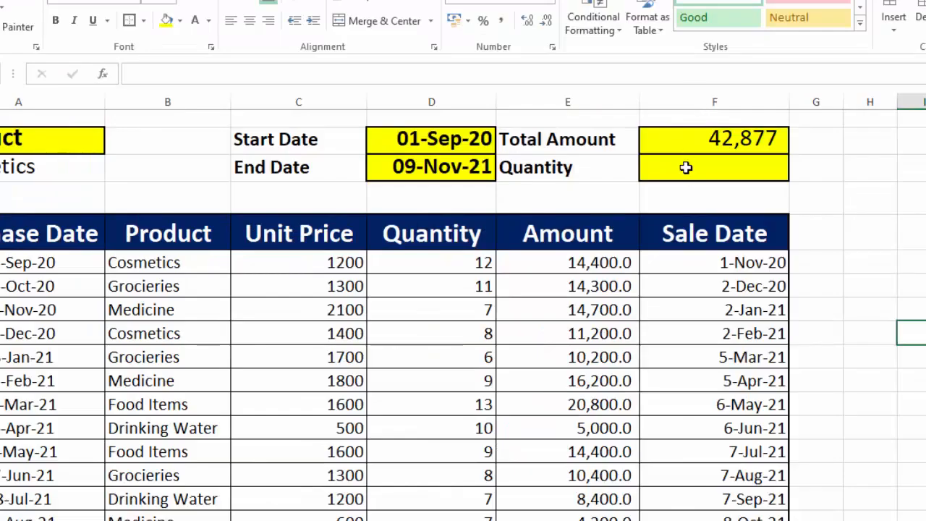
- Copy the formula text of the Total Amount cell F2 into the Quantity cell F3, keeping its references unchanged
left_click(686, 167)
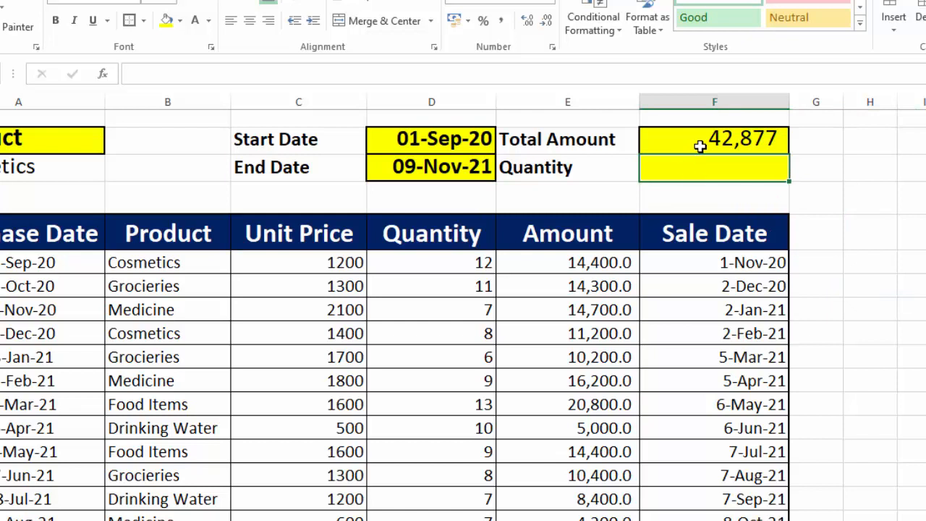
double_click(703, 144)
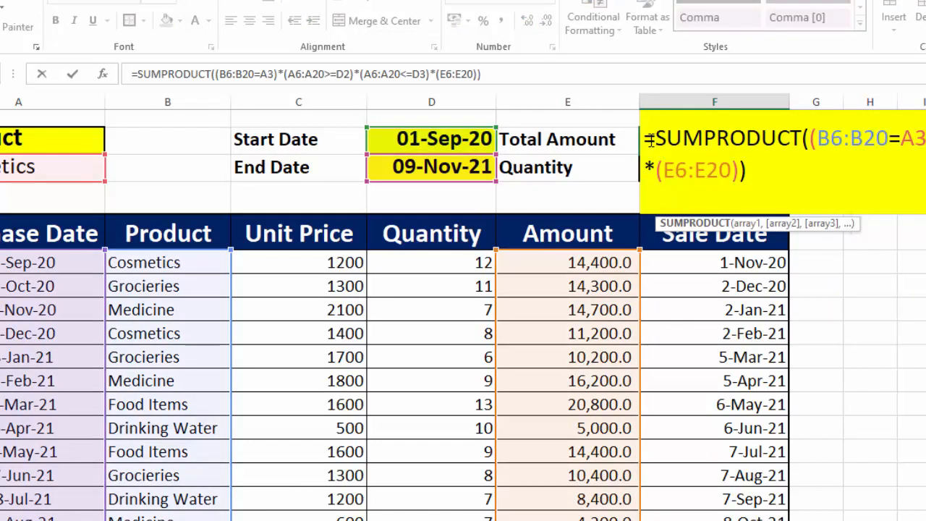
left_click_drag(647, 141, 770, 191)
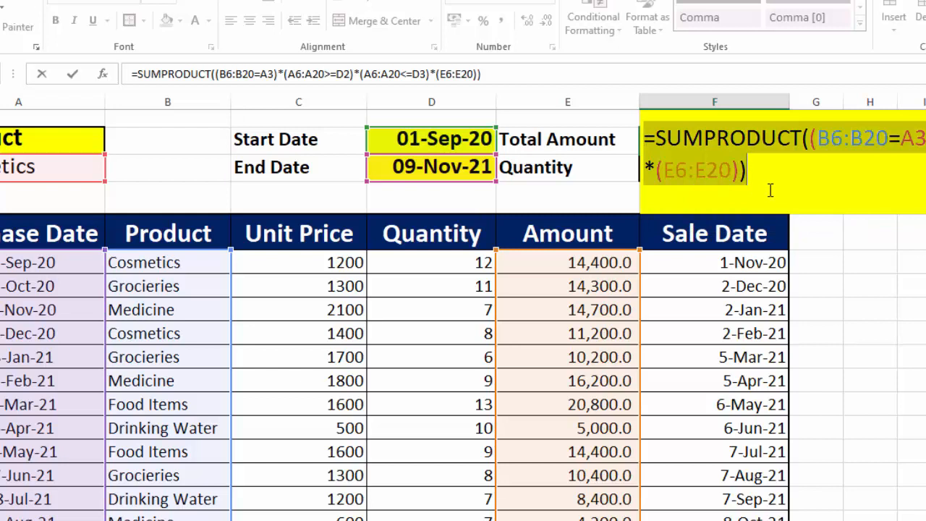
key("Return")
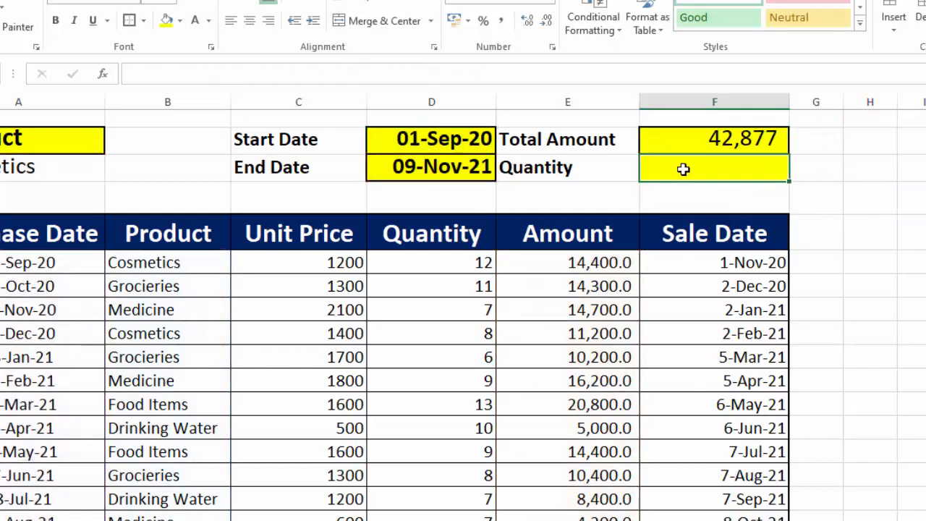
key("ctrl+v")
- Replace the amount range in the F3 formula with the Quantity range D6:D20
double_click(693, 169)
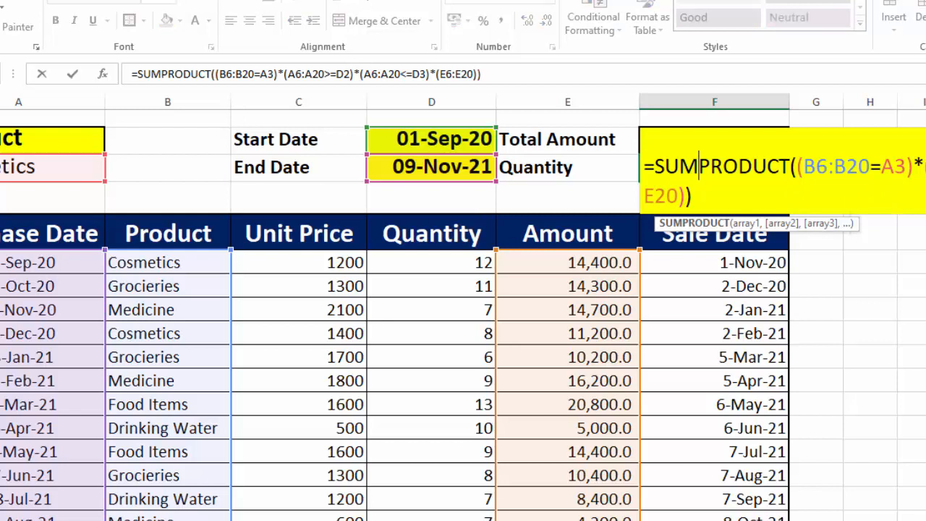
key("shift+End")
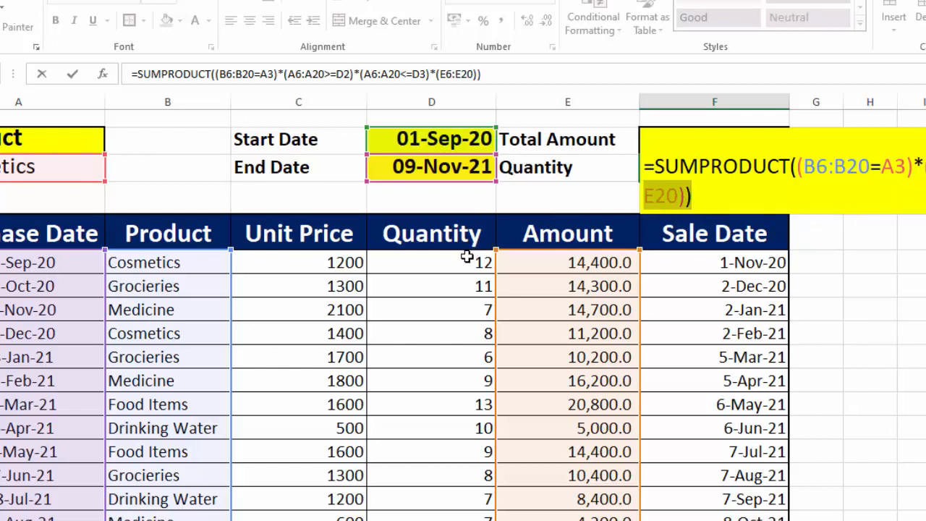
left_click_drag(470, 261, 455, 520)
type("))")
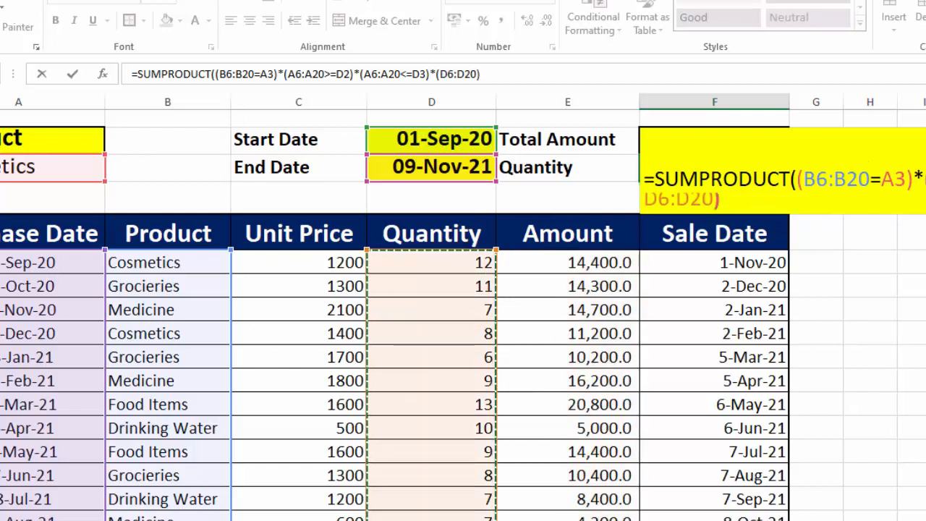
key("Return")
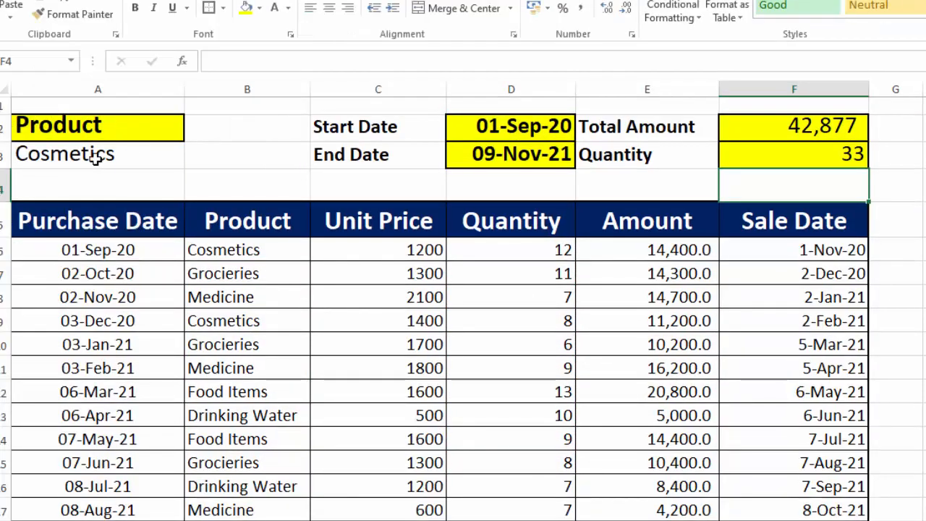
- Change the product criterion in A3 to Grocieries to test both summary formulas
left_click(40, 169)
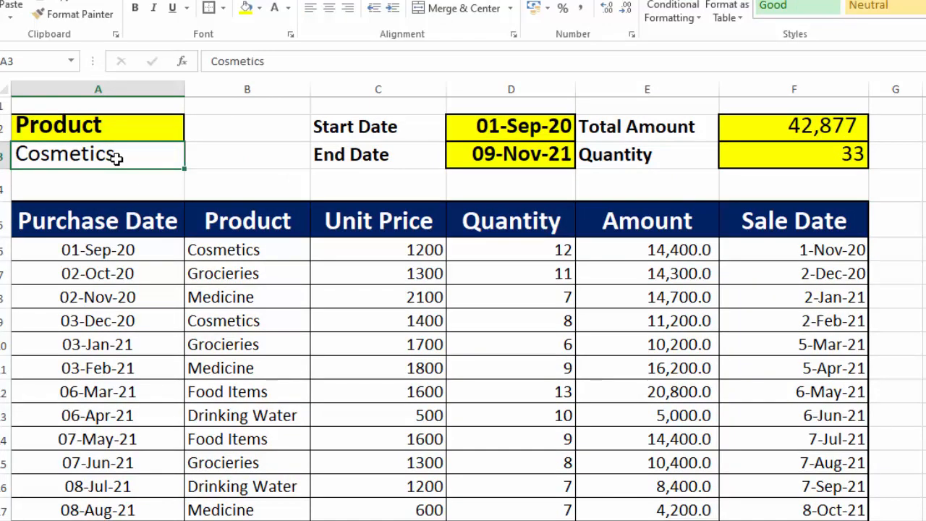
type("Grocier")
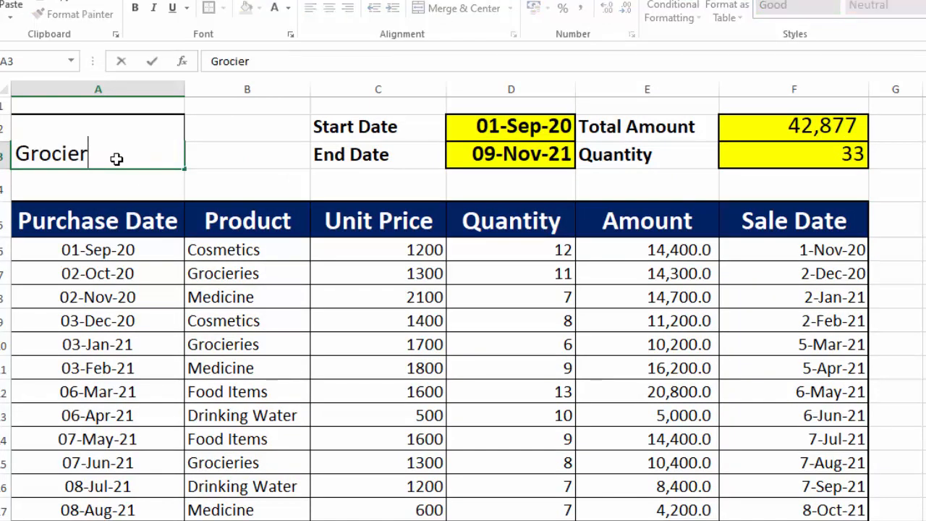
type("ies")
key("Return")
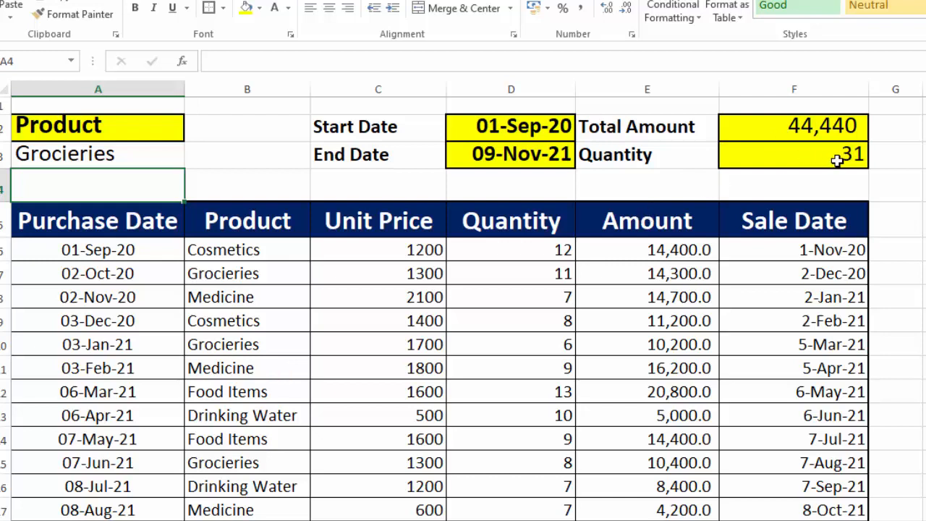
left_click(925, 298)
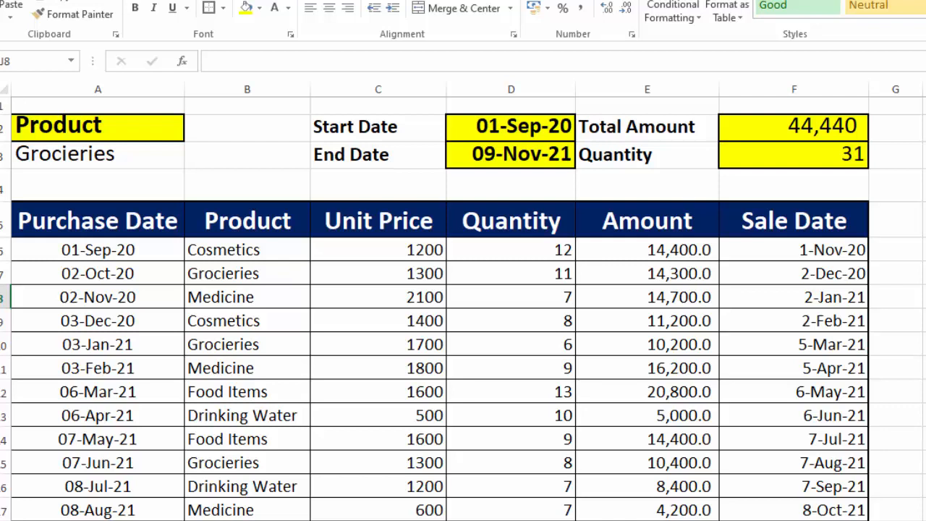
- Add filters to the table's header row, from Purchase Date to Sale Date
left_click_drag(112, 217, 752, 222)
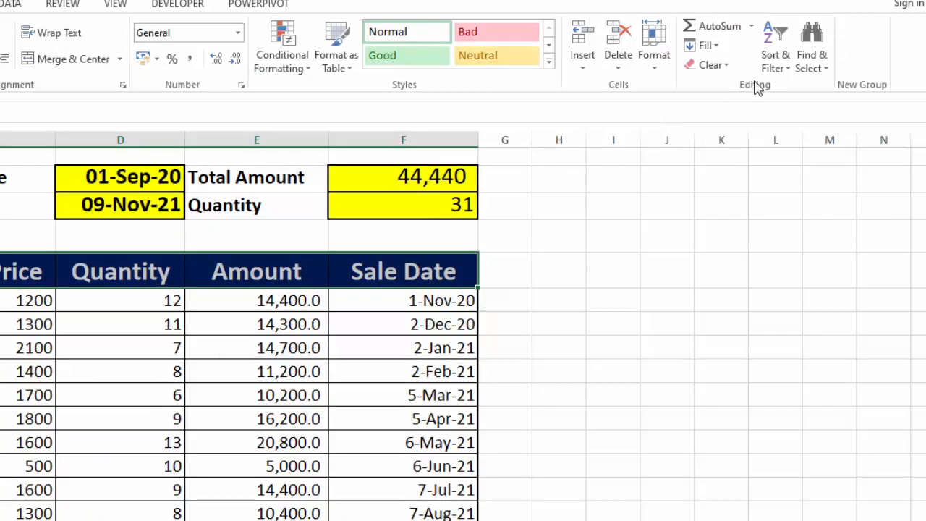
left_click(795, 75)
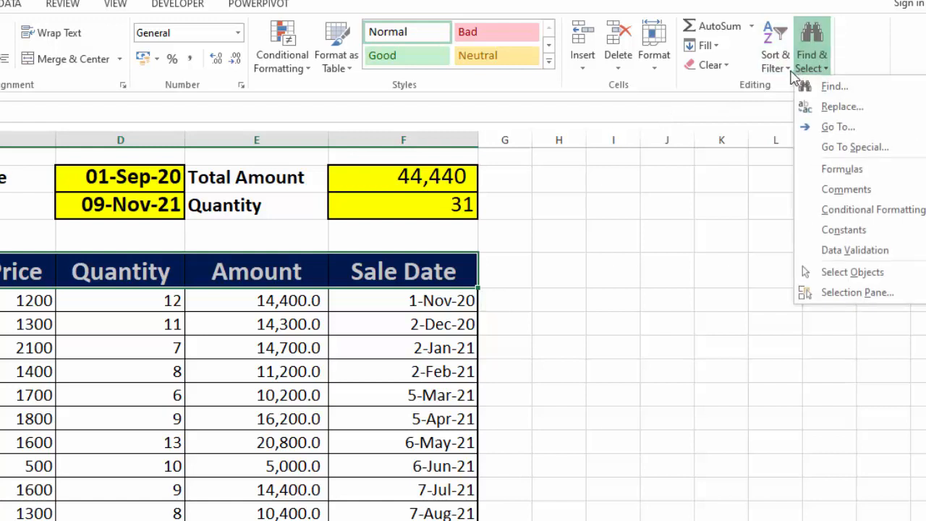
left_click(777, 61)
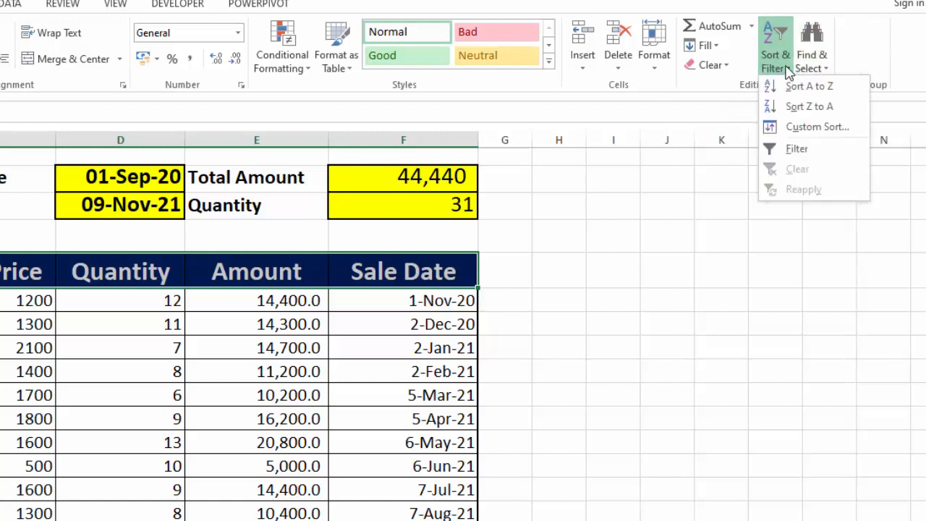
left_click(788, 148)
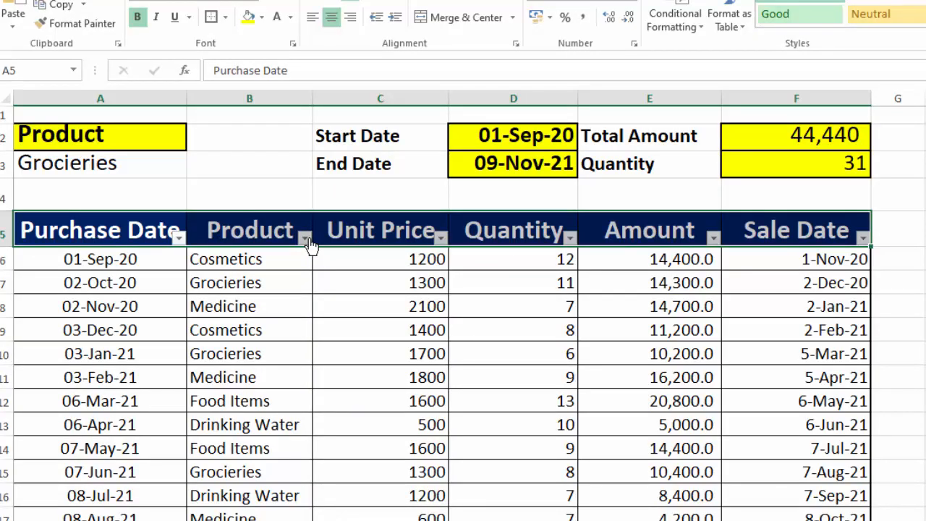
- Filter the table's Product column to show only the Grocieries rows
left_click(306, 239)
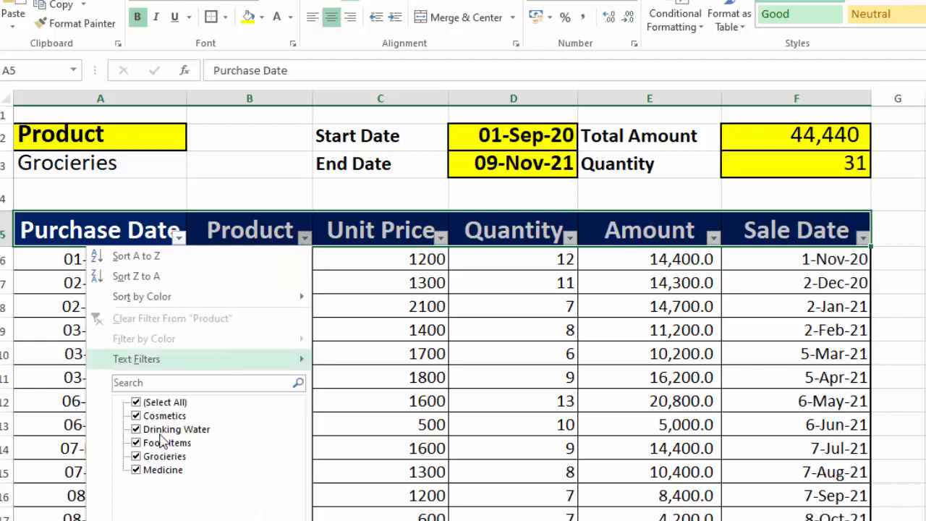
left_click(137, 471)
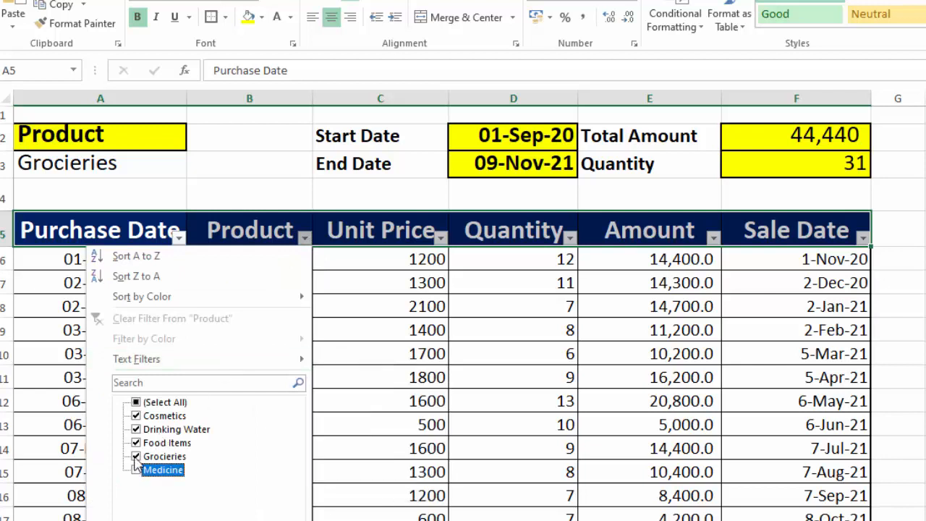
left_click(136, 444)
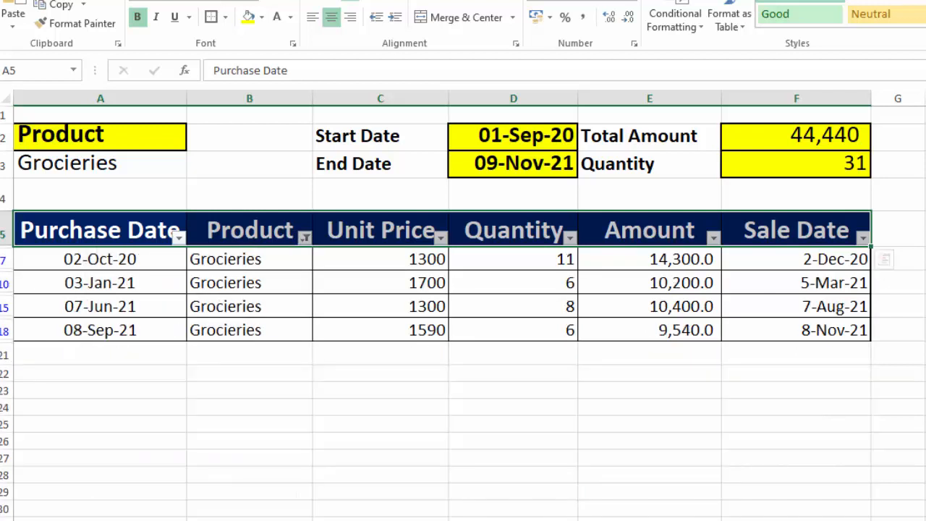
left_click(920, 456)
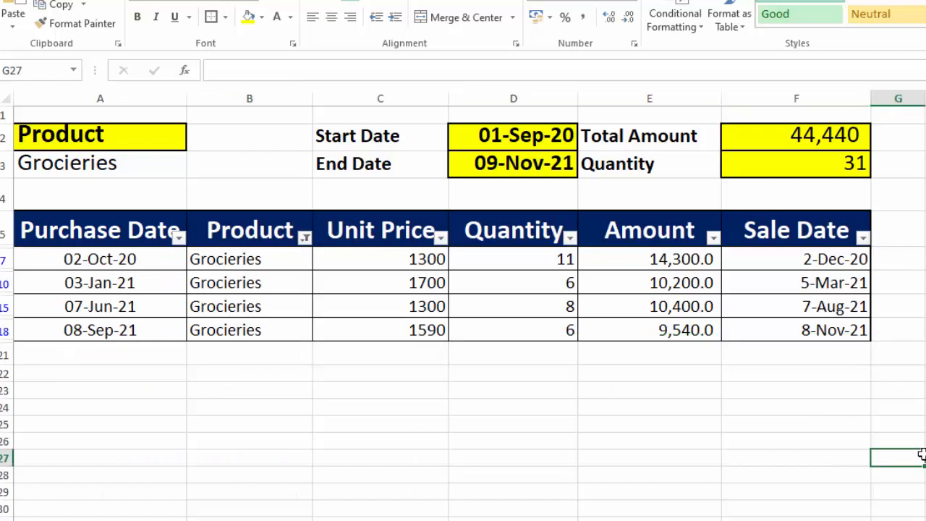
- Enter a SUBTOTAL formula with function 9 (SUM) in D21 over the filtered Quantity cells D7:D18
left_click(541, 348)
type("=sub")
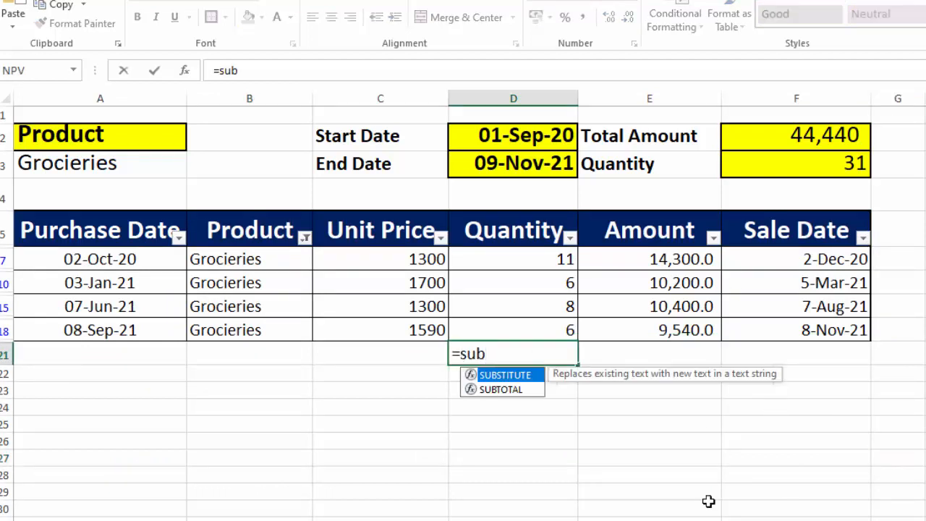
double_click(517, 391)
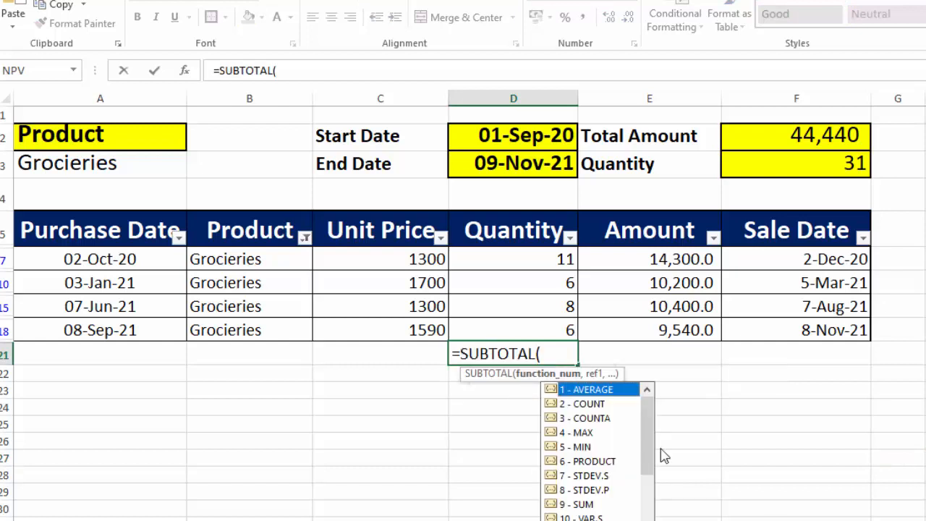
double_click(567, 506)
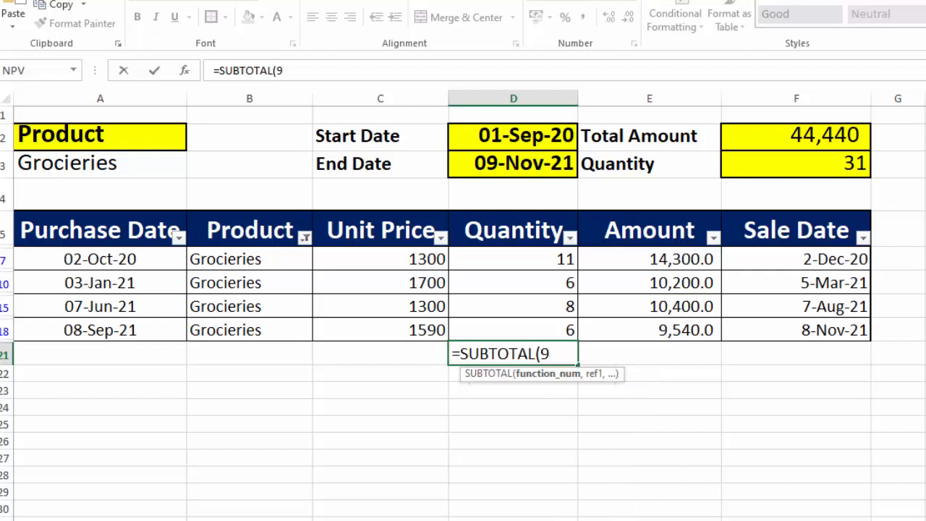
type(",")
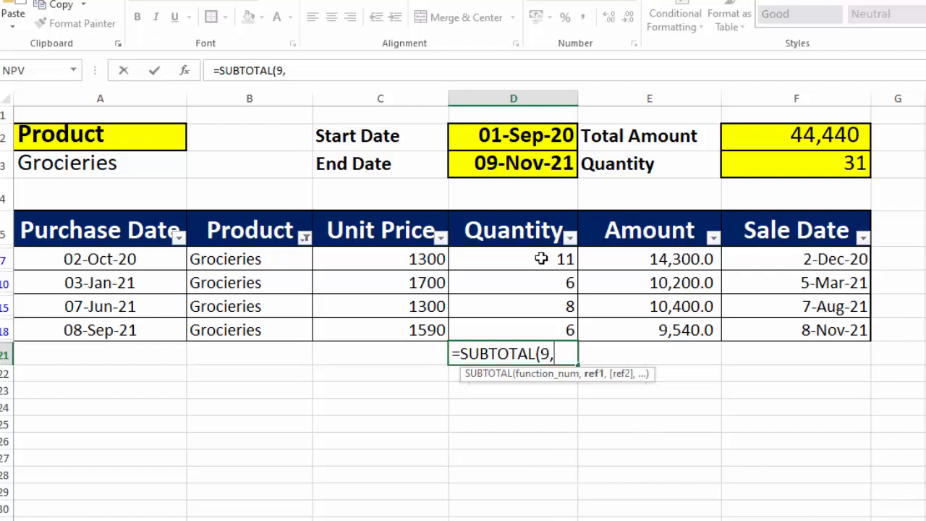
left_click_drag(543, 259, 544, 329)
type(")")
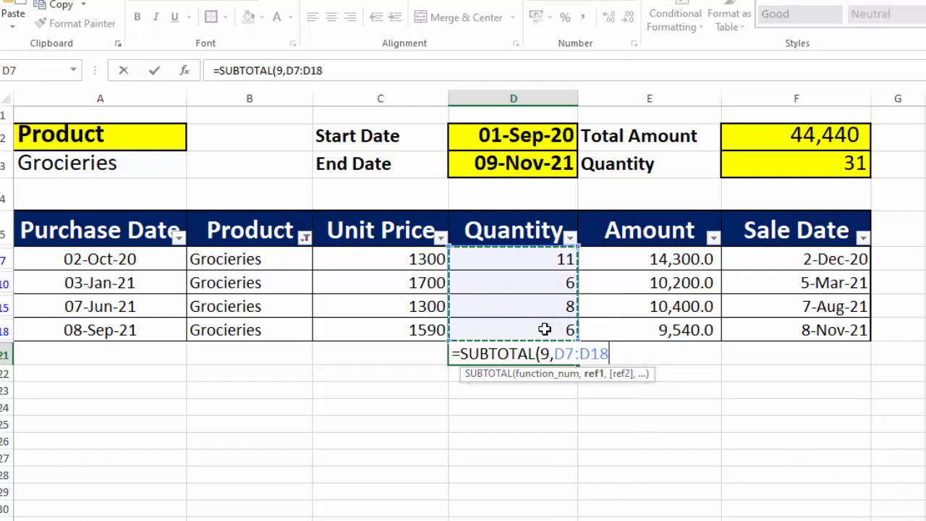
key("Return")
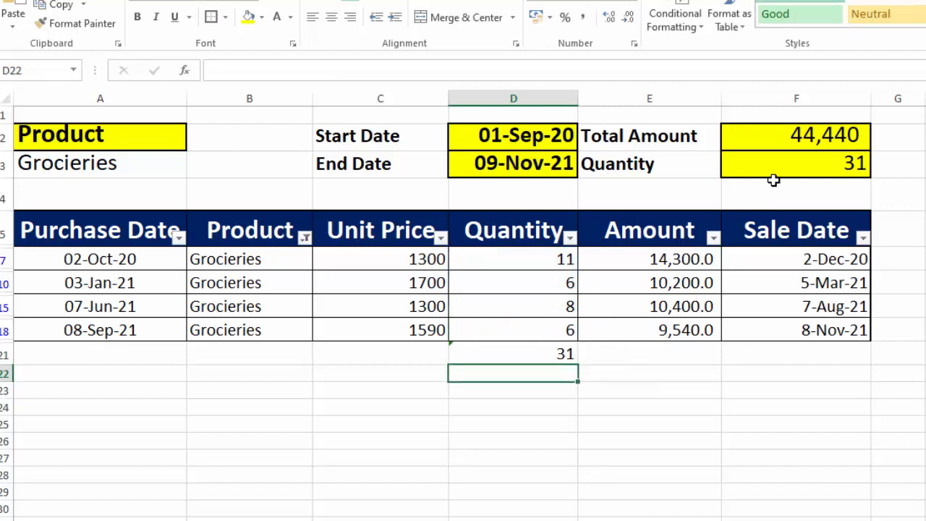
- Enter a SUBTOTAL formula with function 9 (SUM) in E21 over the filtered Amount cells E7:E18
left_click(641, 354)
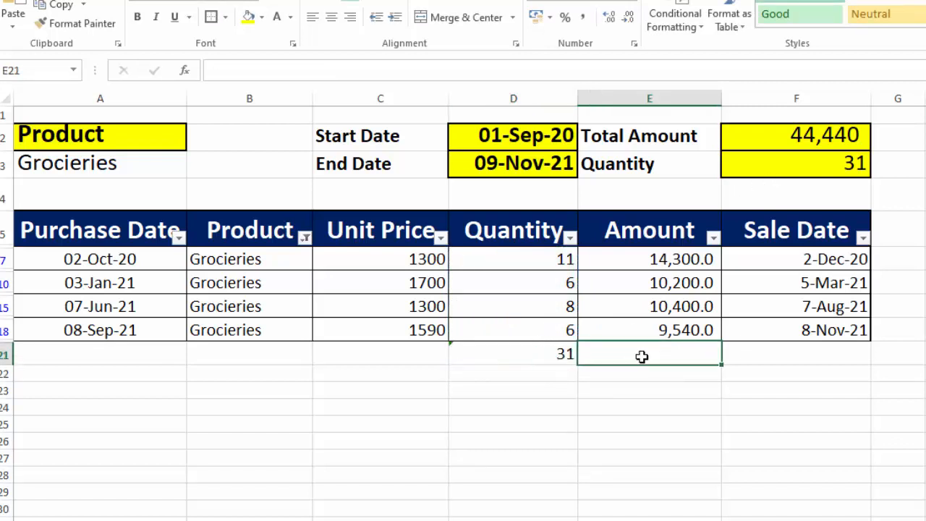
type("=su")
double_click(643, 387)
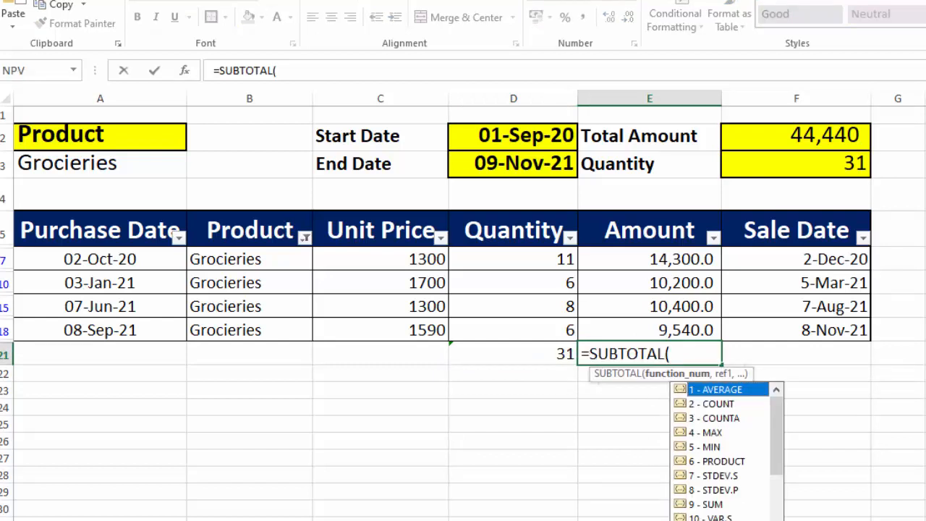
double_click(705, 504)
type(",")
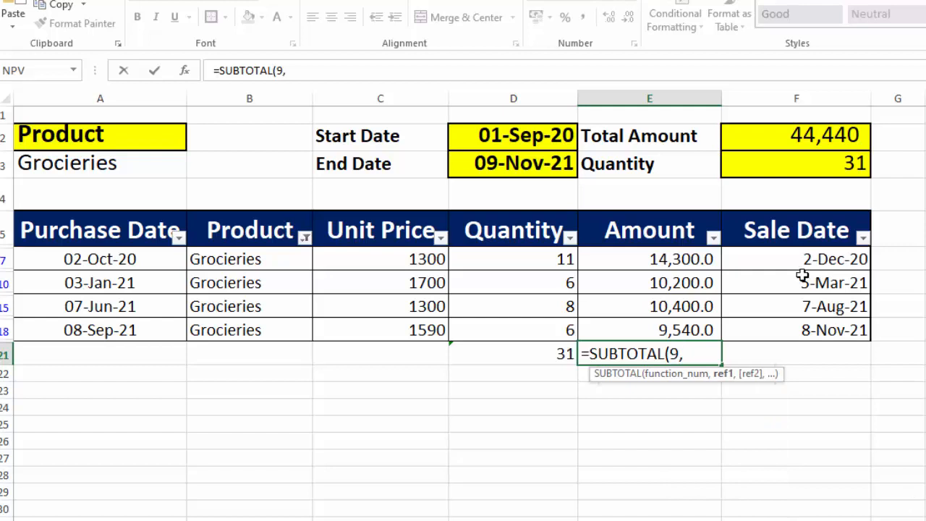
left_click_drag(658, 259, 665, 324)
type(")")
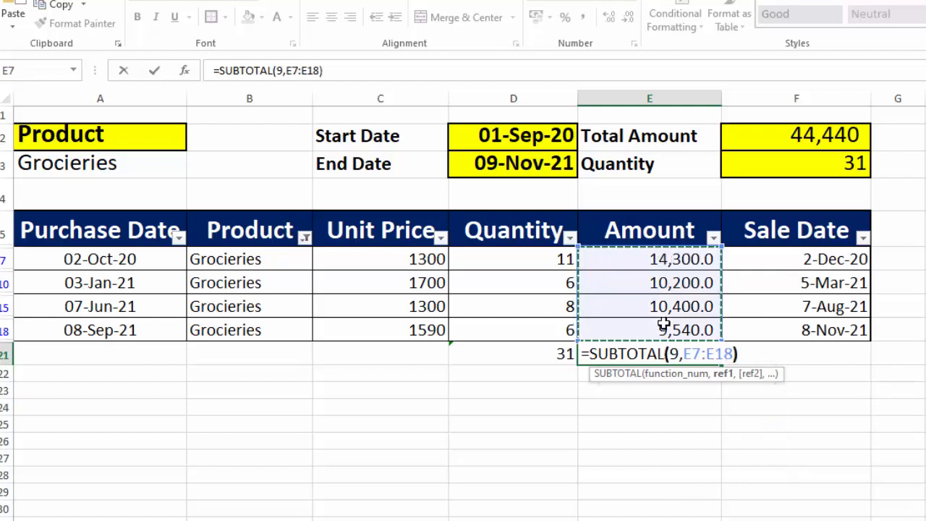
key("Return")
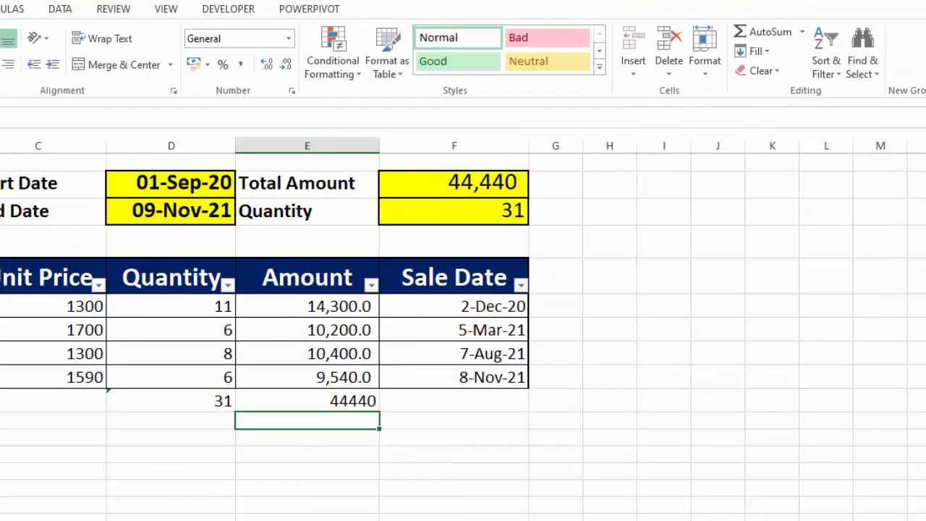
- Remove the filters from the table and change the product criterion in A3 to Medicine
left_click(822, 70)
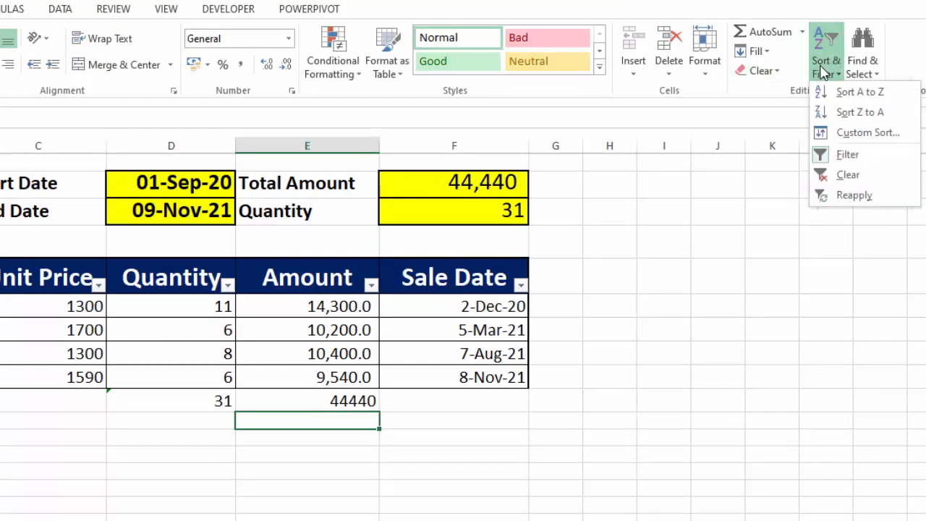
left_click(827, 168)
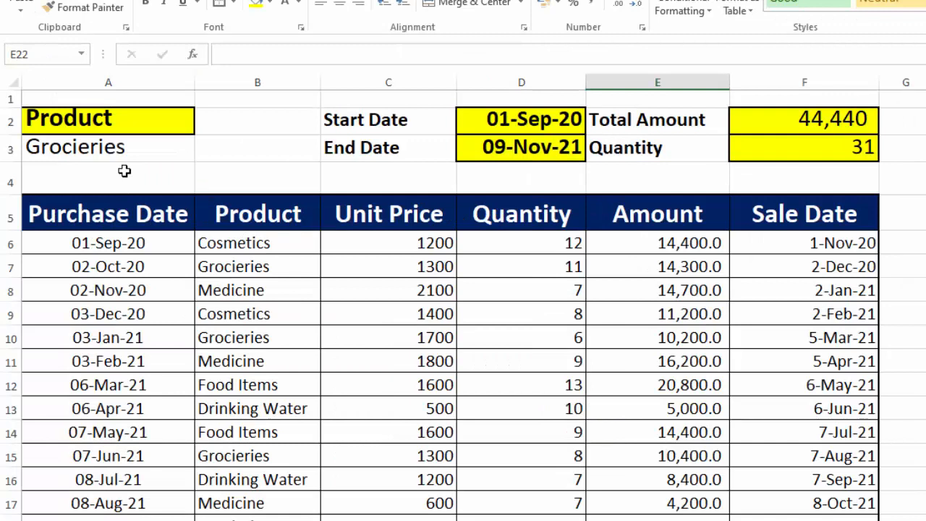
left_click(133, 147)
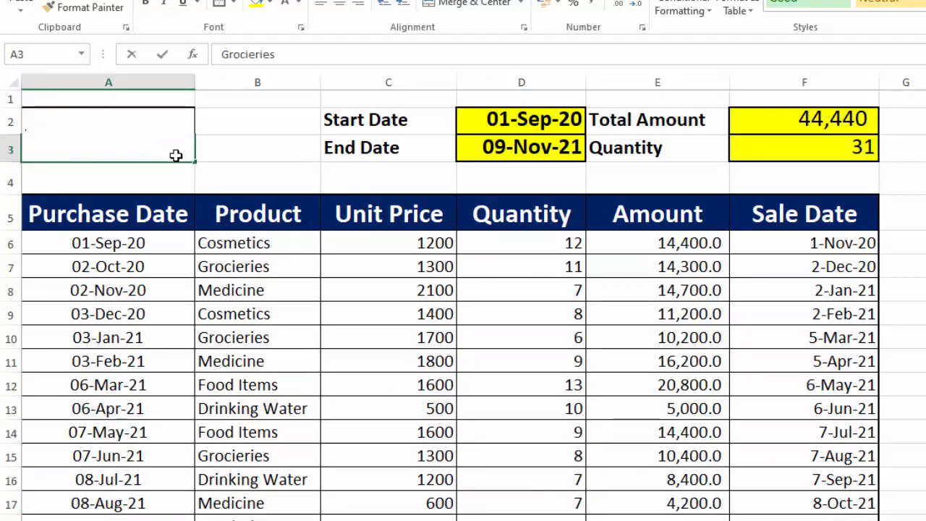
type("Medicine")
key("Tab")
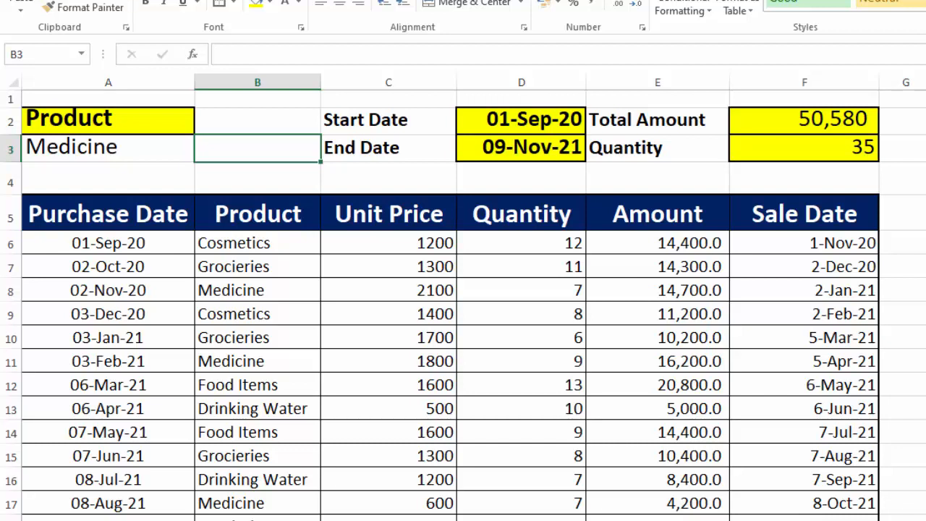
- Add filters to the header row again and show only the Medicine rows in the Product column
left_click_drag(368, 205, 777, 213)
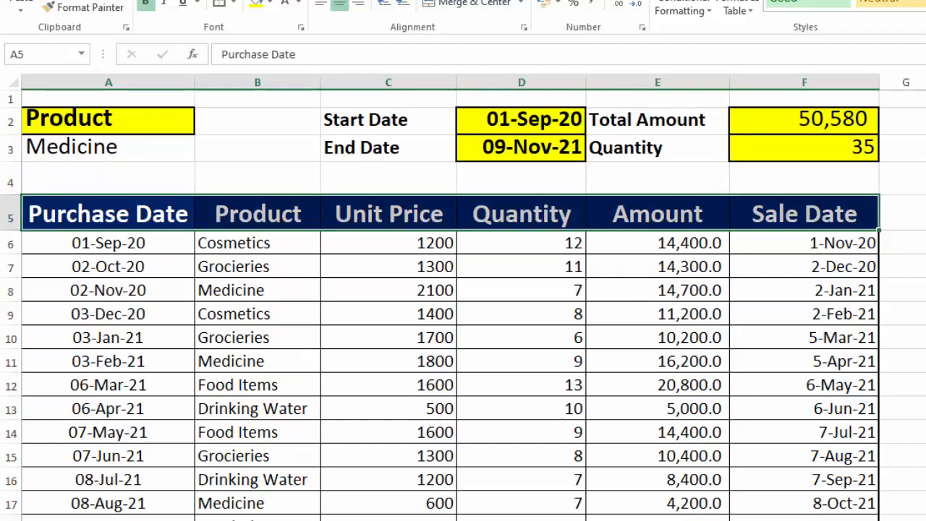
key("ctrl+shift+l")
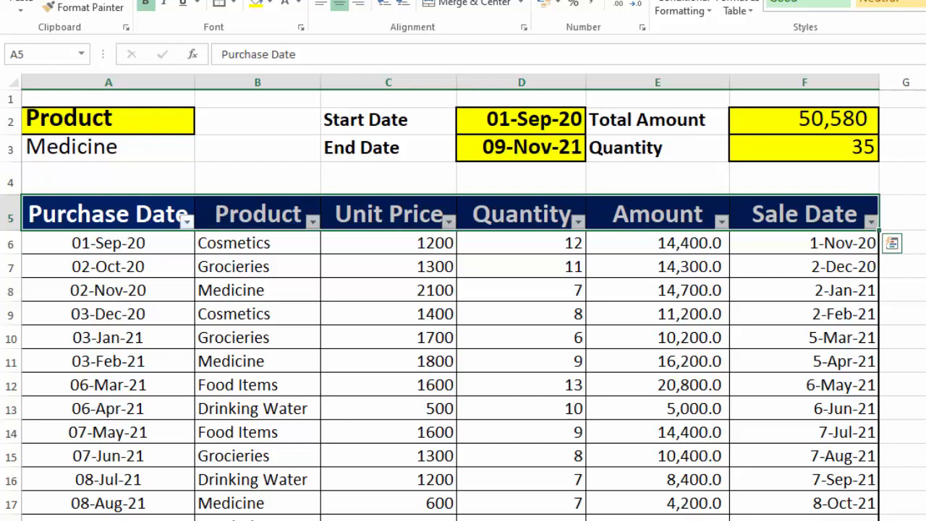
left_click(312, 223)
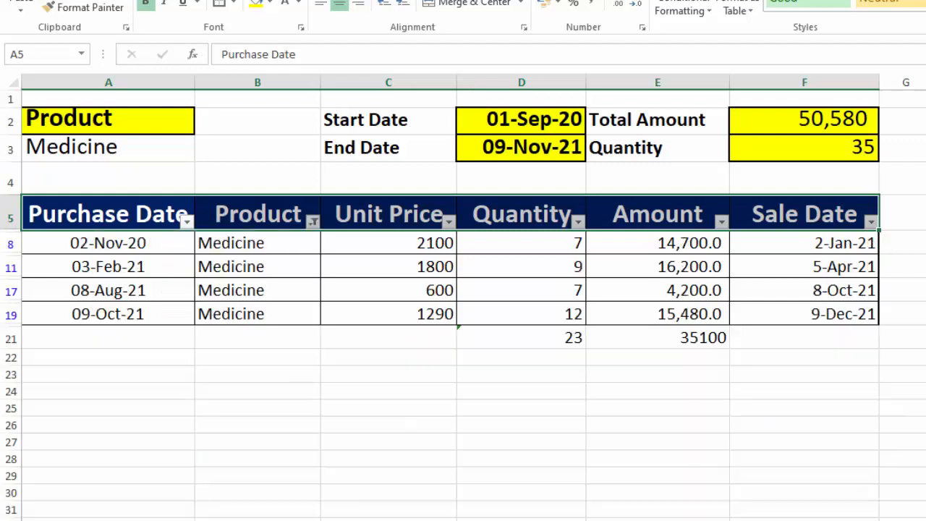
- Replace the range in the Quantity subtotal in D21 with D8:D19
left_click(562, 338)
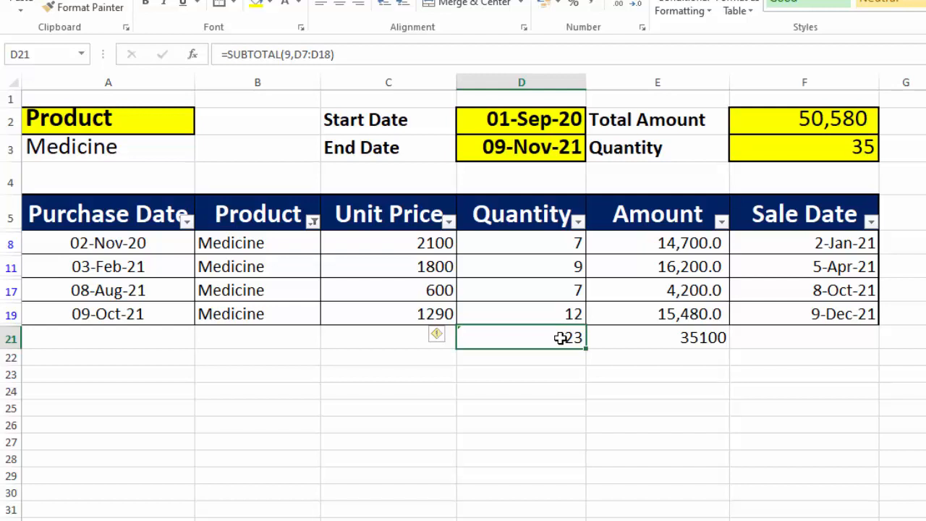
double_click(562, 338)
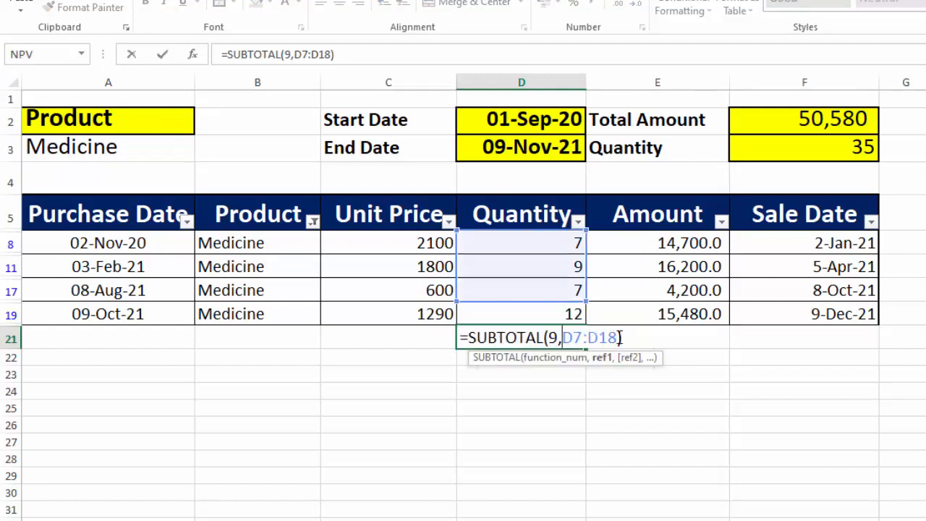
left_click_drag(620, 337, 562, 337)
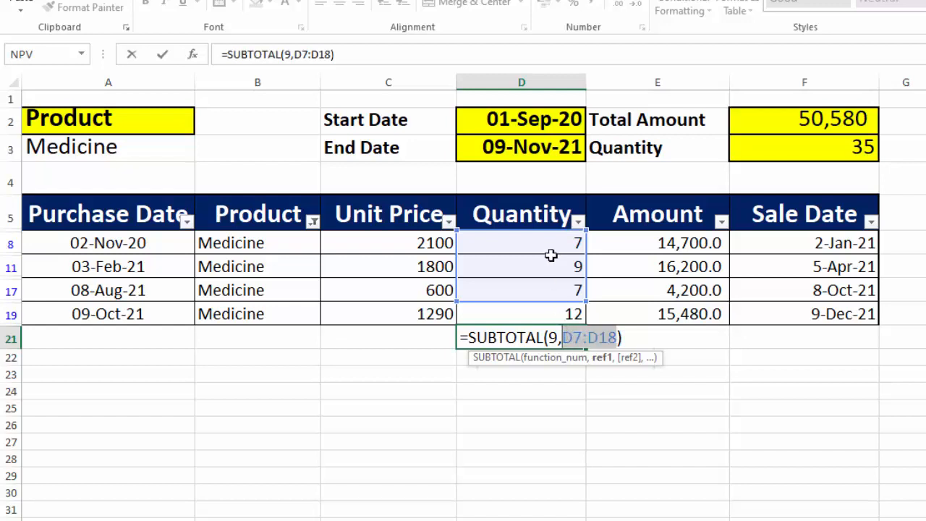
left_click_drag(548, 245, 552, 311)
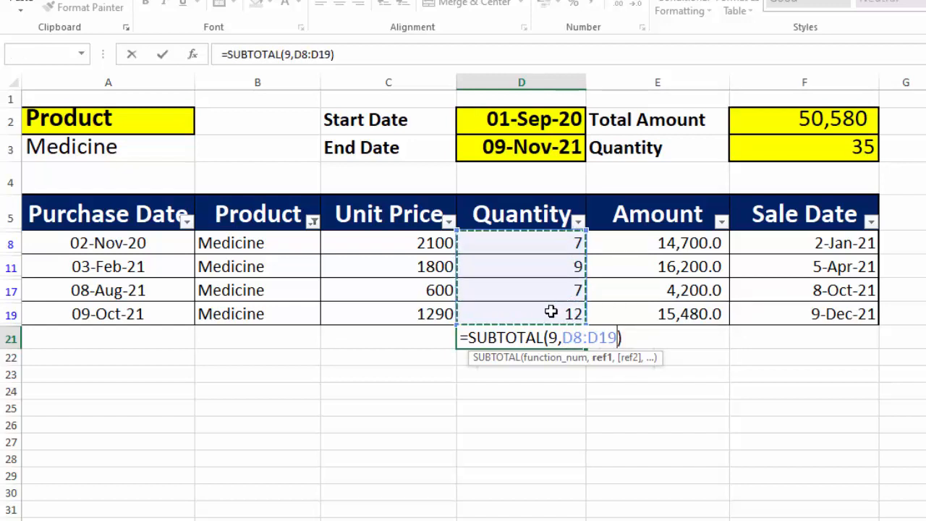
left_click(636, 343)
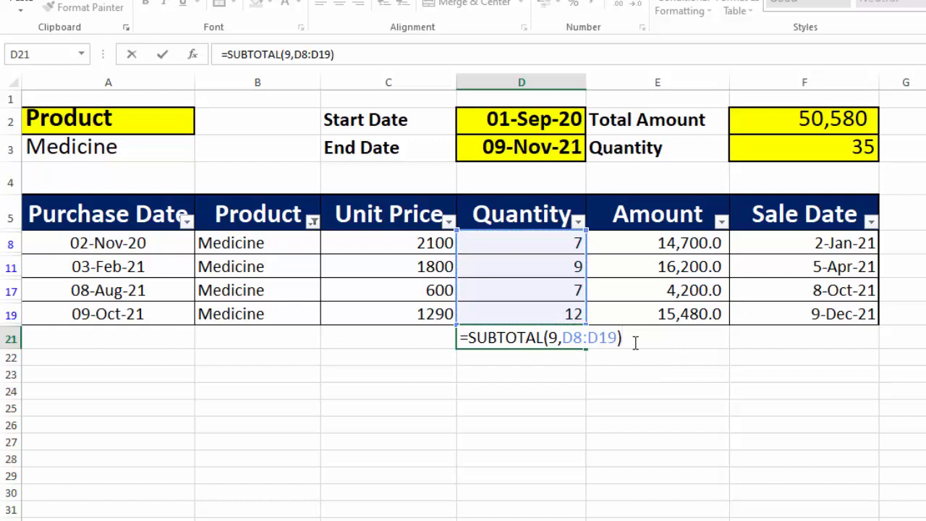
key("Return")
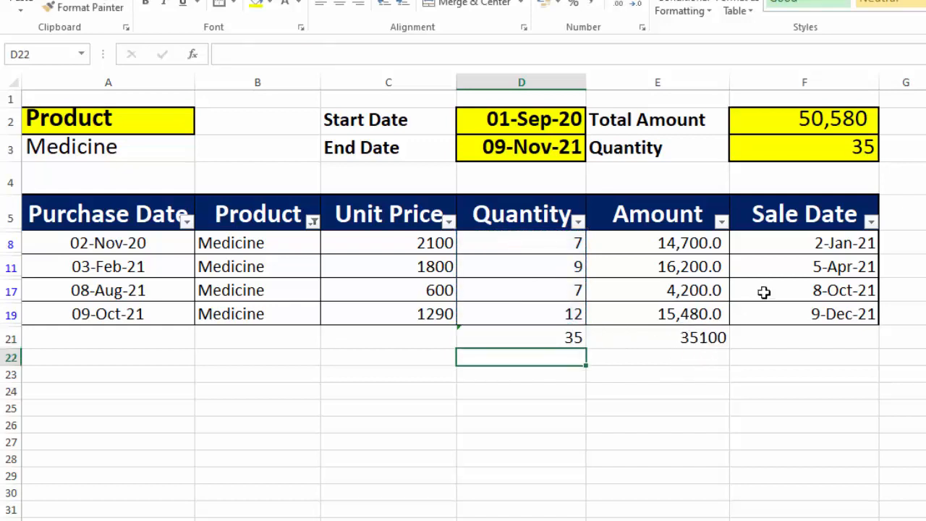
- Extend the range of the Amount subtotal in E21 to row 19
double_click(664, 342)
left_click(745, 338)
key("BackSpace")
type("9")
key("Return")
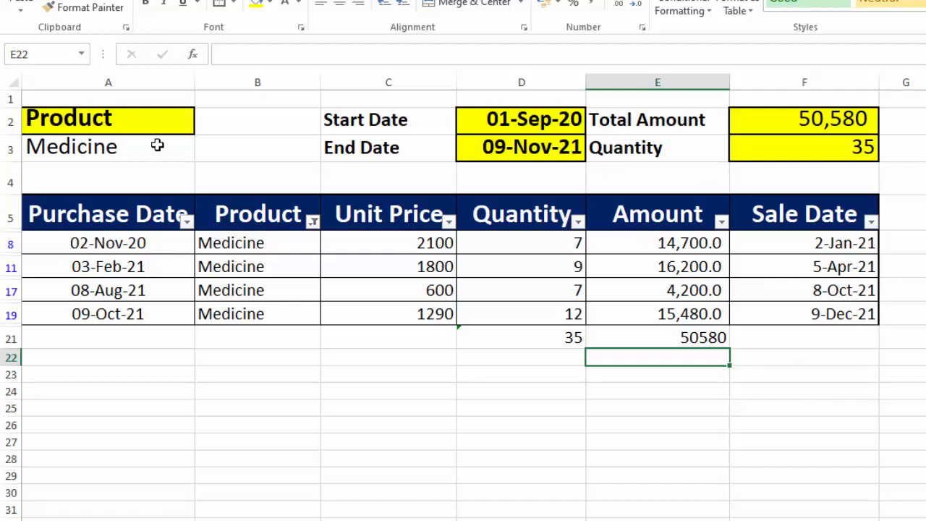
- Examine the SUMPRODUCT formulas in the Total Amount cell F2 and the Quantity cell F3
left_click(126, 147)
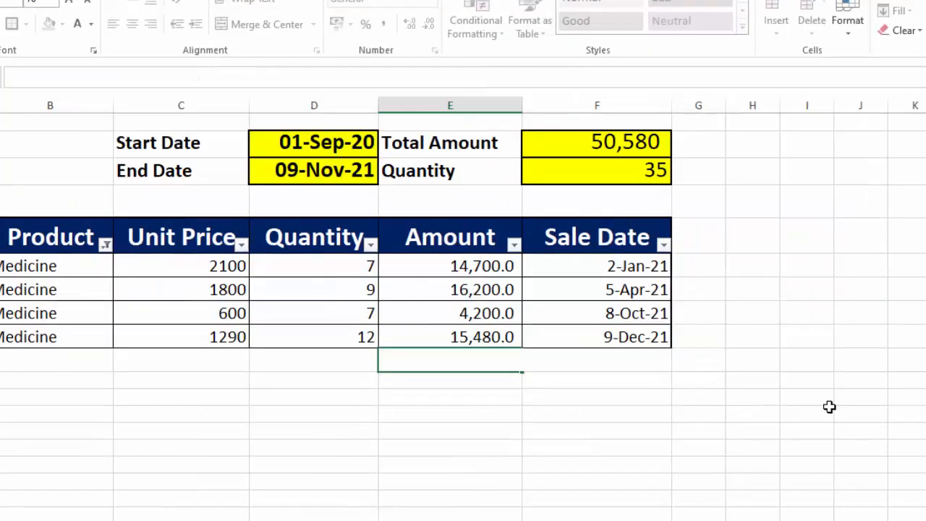
left_click(829, 407)
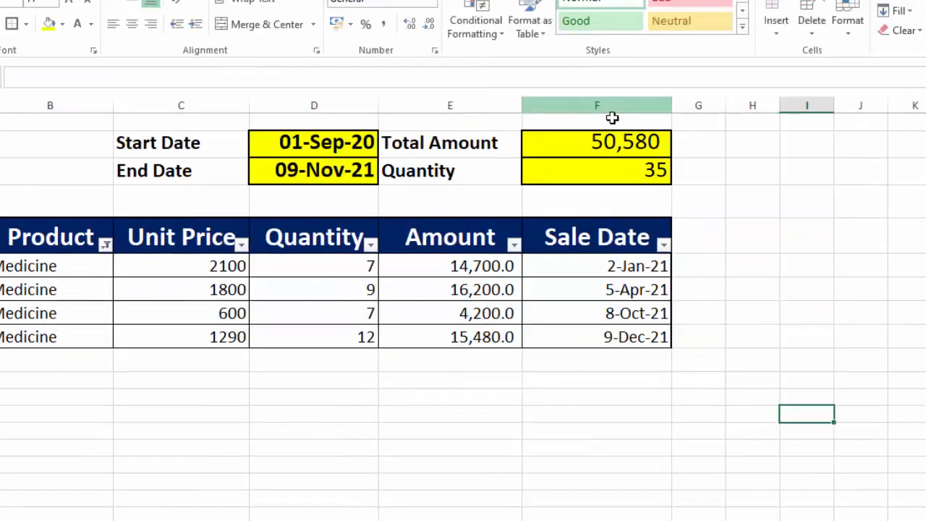
left_click(601, 142)
double_click(601, 141)
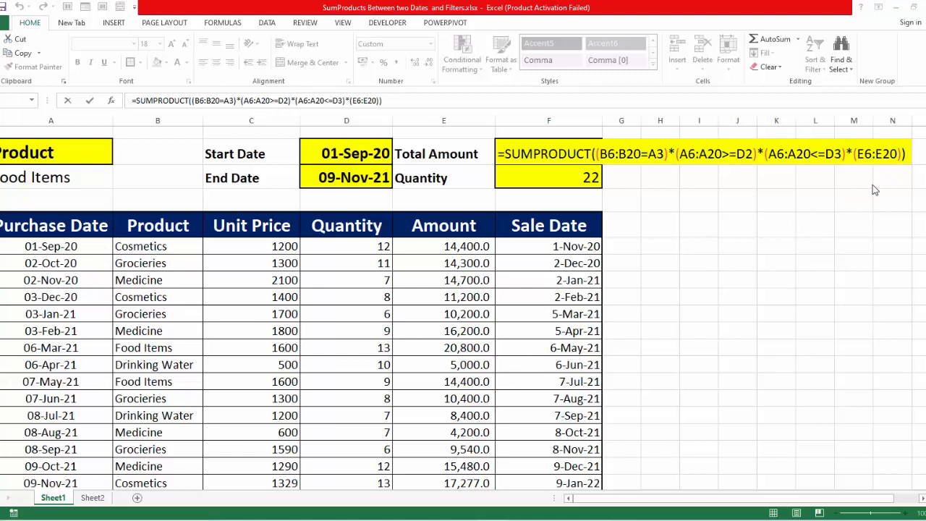
key("Return")
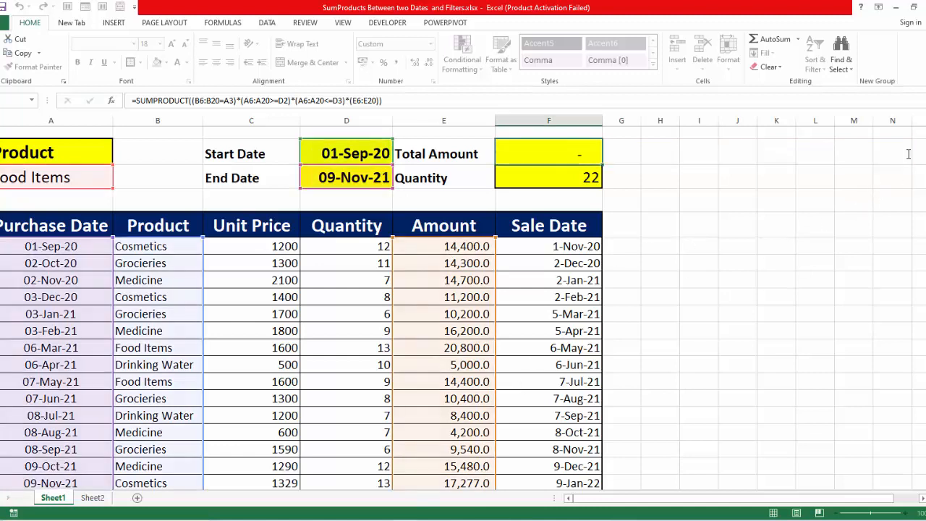
double_click(534, 176)
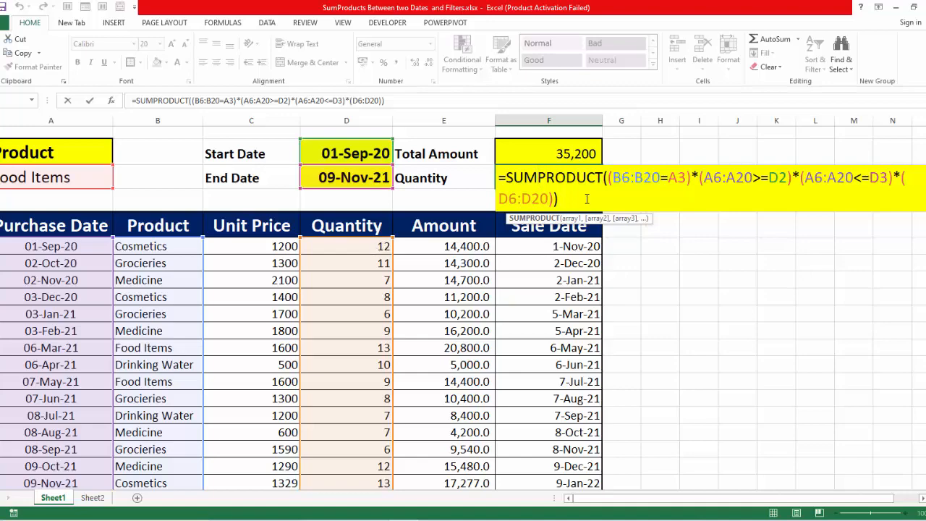
key("Return")
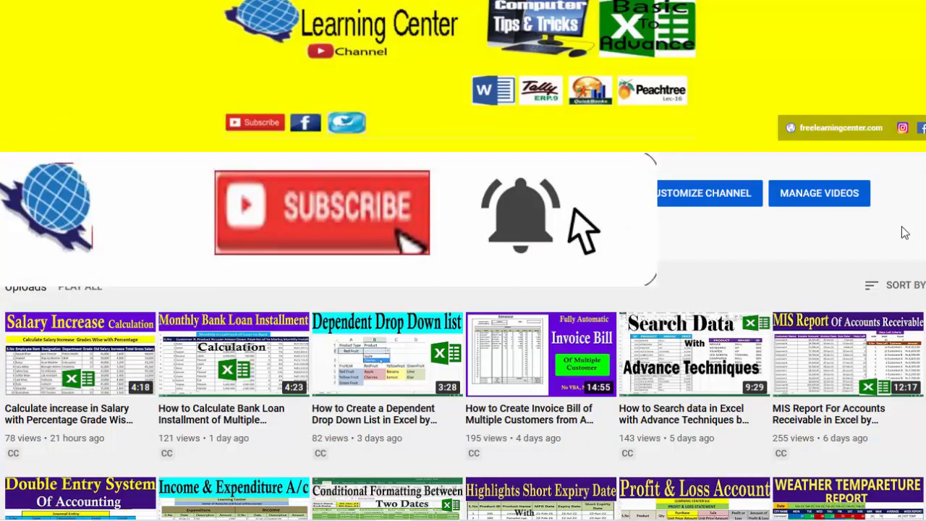